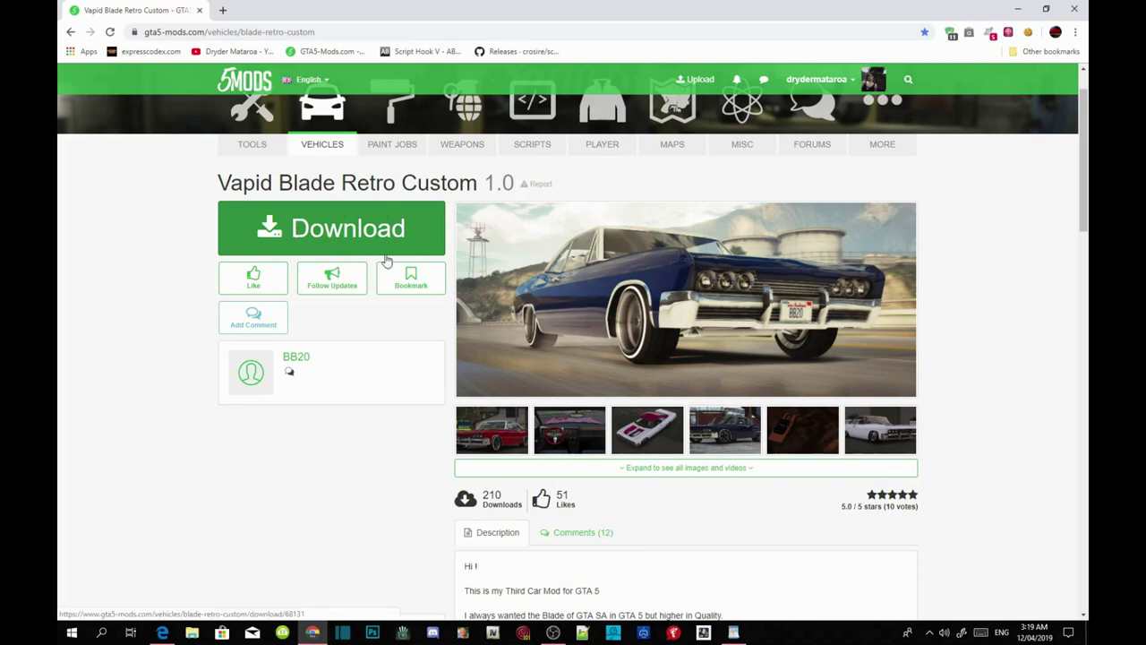
Minimize the browser showing the Vapid Blade Retro Custom download page
left_click(1020, 8)
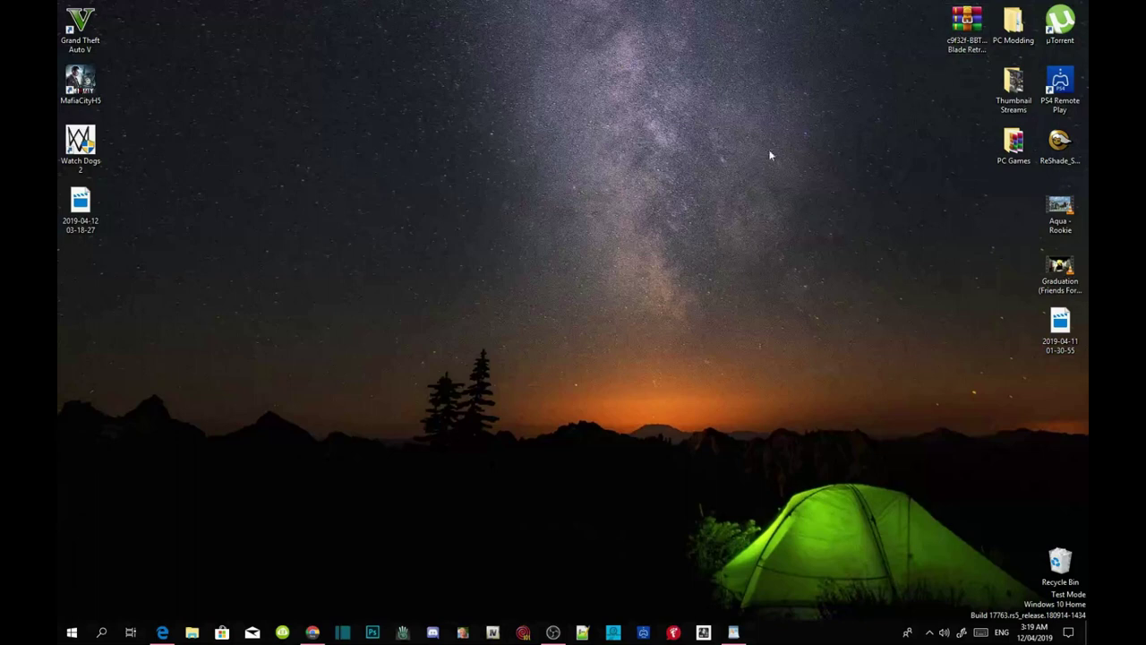
Open the GTA V shortcut's file location in File Explorer and reposition the window
right_click(78, 33)
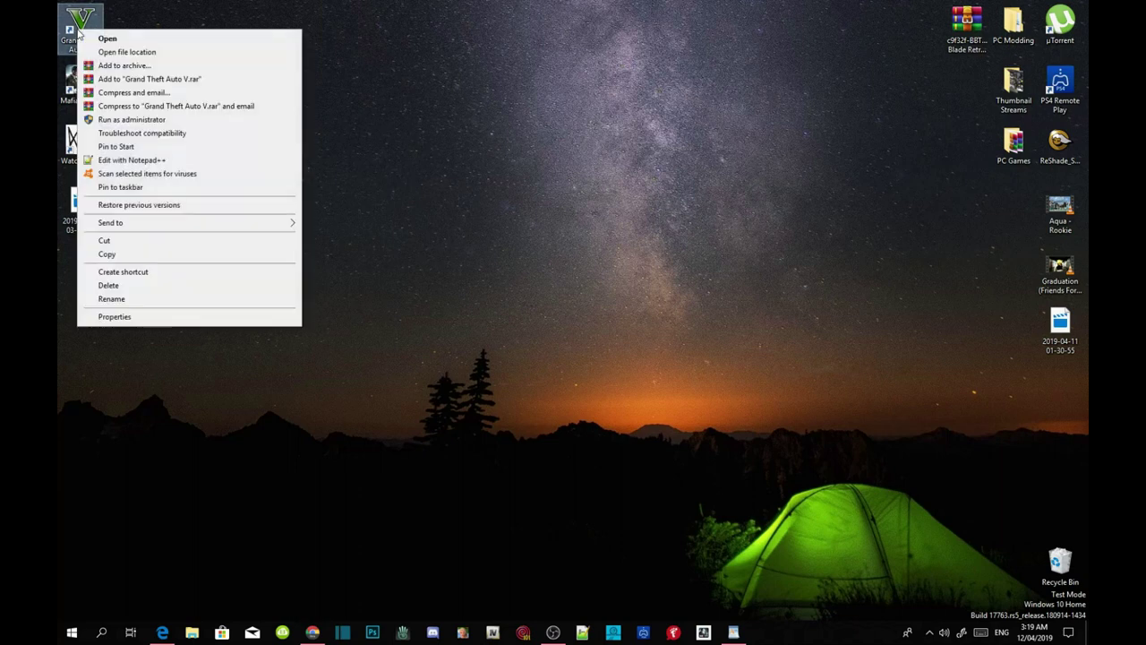
left_click(121, 53)
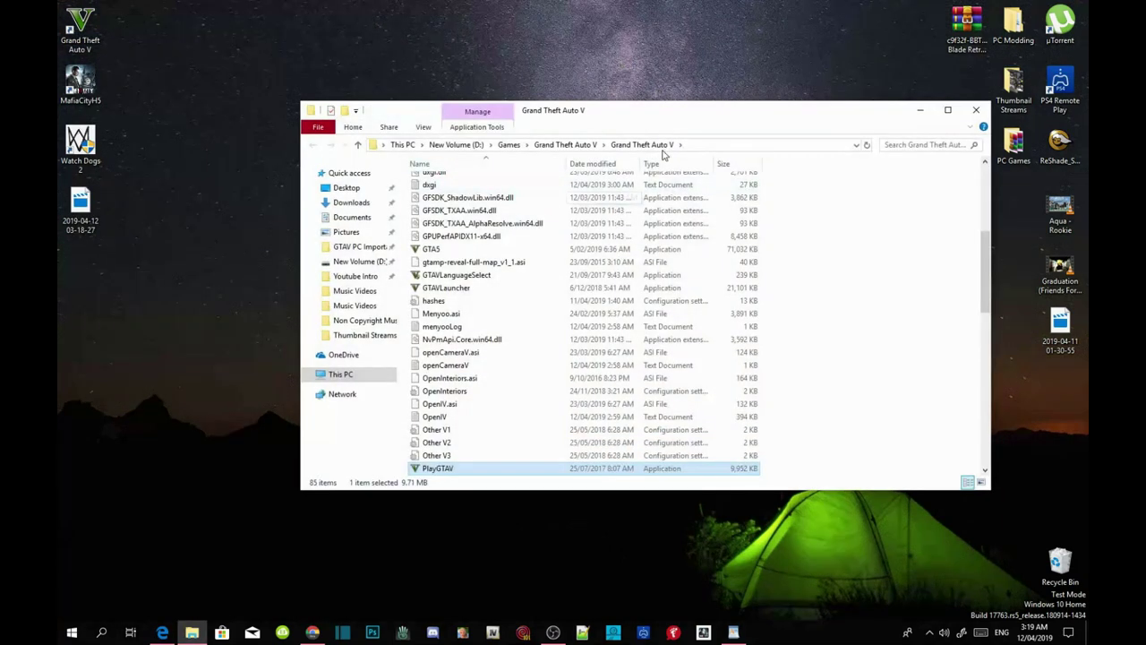
left_click_drag(681, 120, 496, 101)
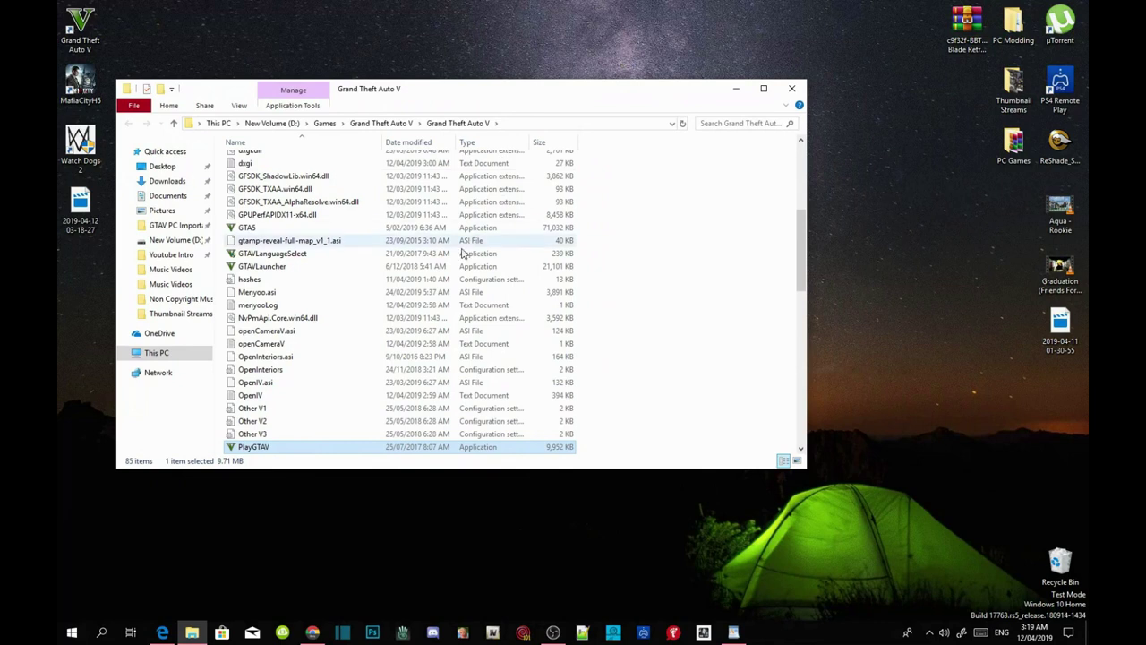
scroll(398, 290, "up", 7)
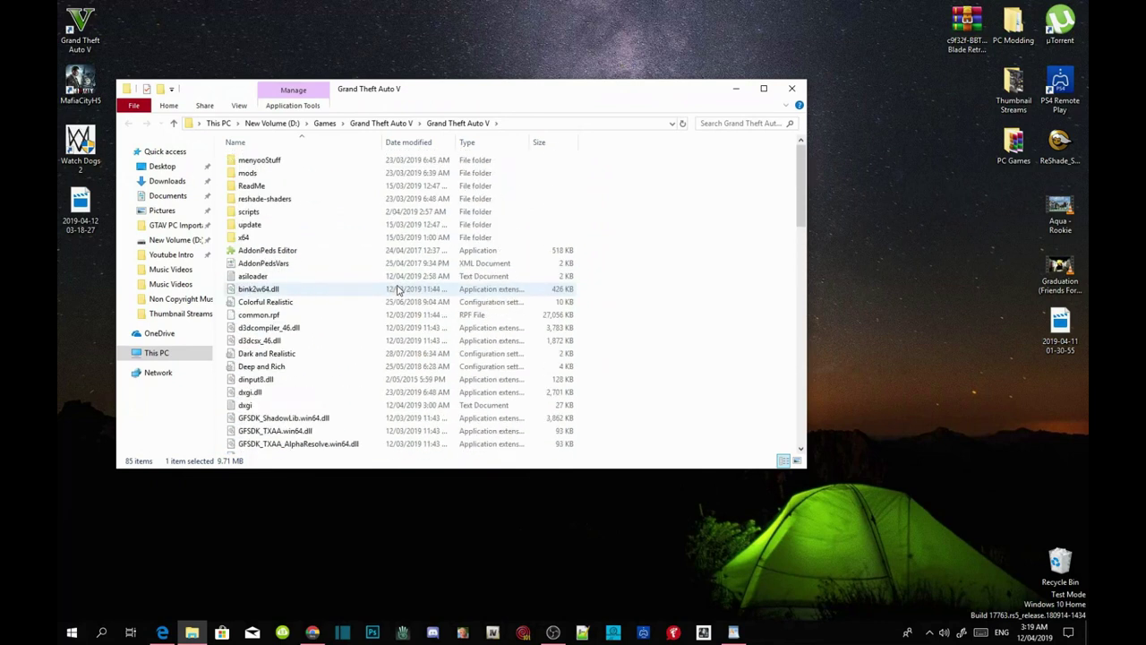
Navigate through mods, update and x64 into the dlcpacks folder
double_click(248, 175)
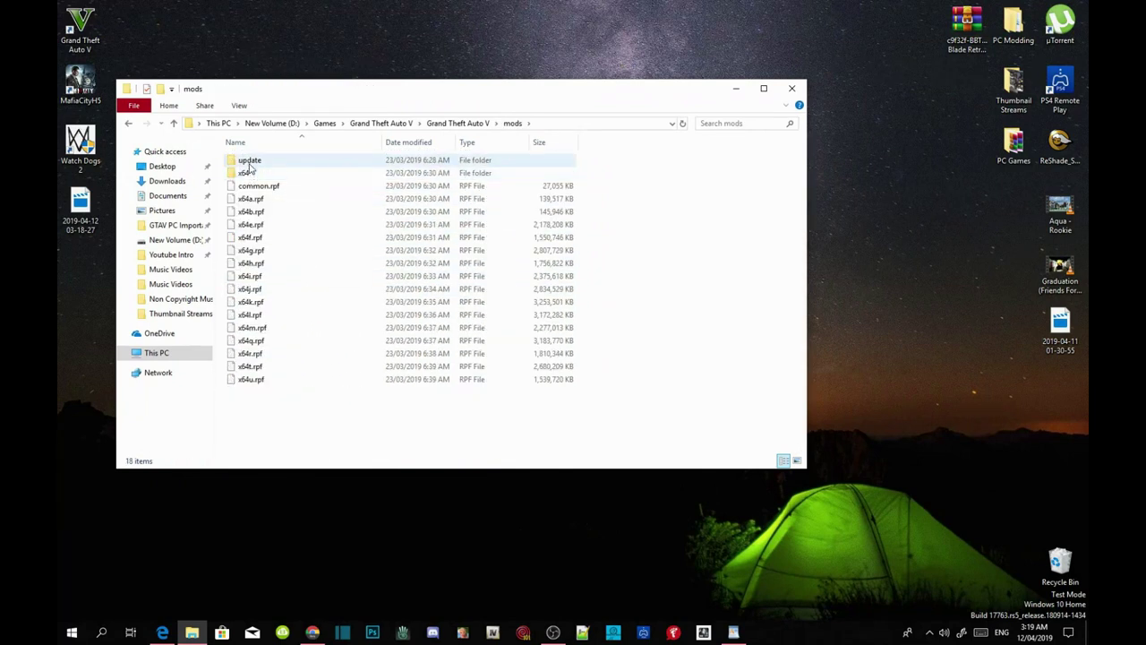
double_click(250, 162)
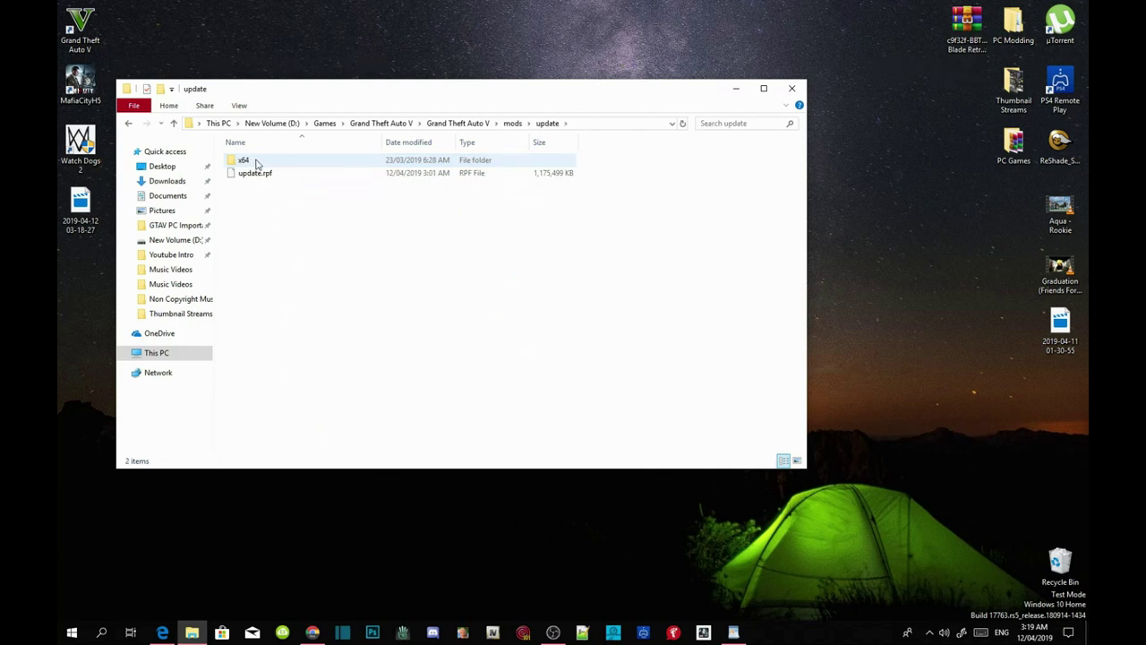
double_click(243, 160)
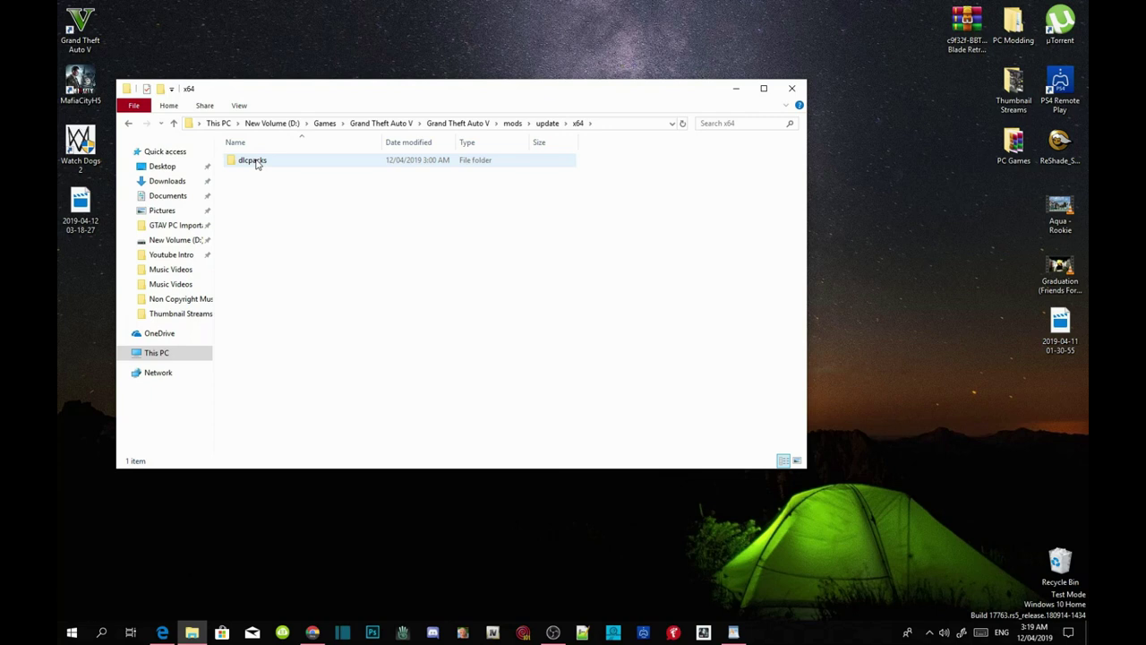
double_click(255, 162)
left_click_drag(320, 102, 287, 73)
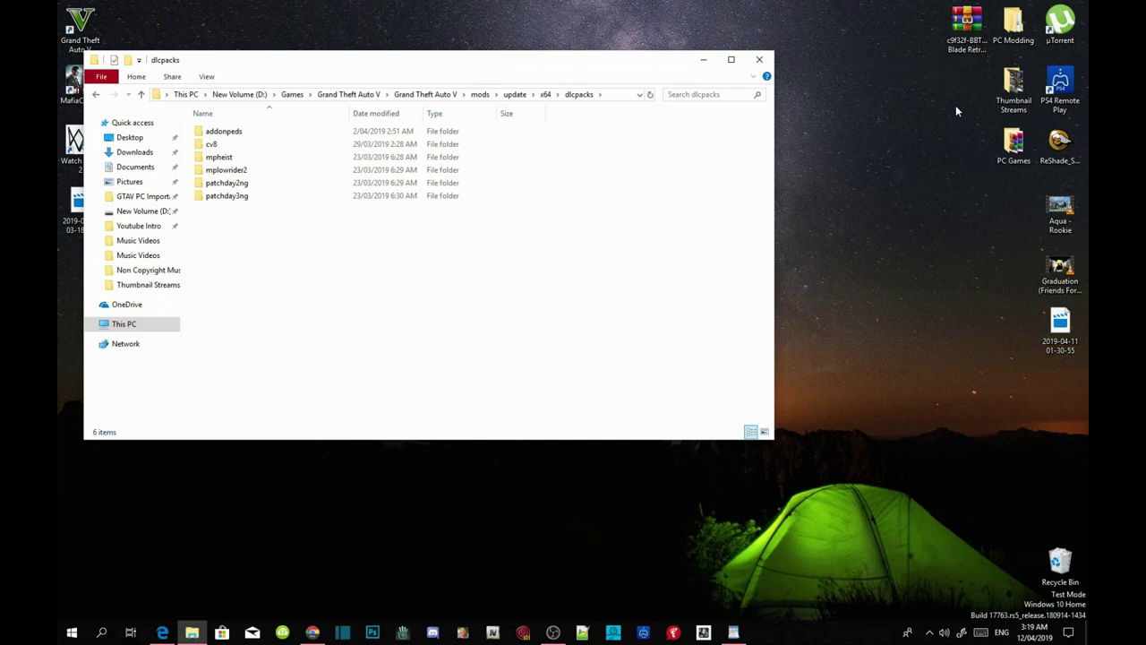
Open the Blade Retro Custom .rar and drag its rtroblade folder into dlcpacks
left_click(966, 34)
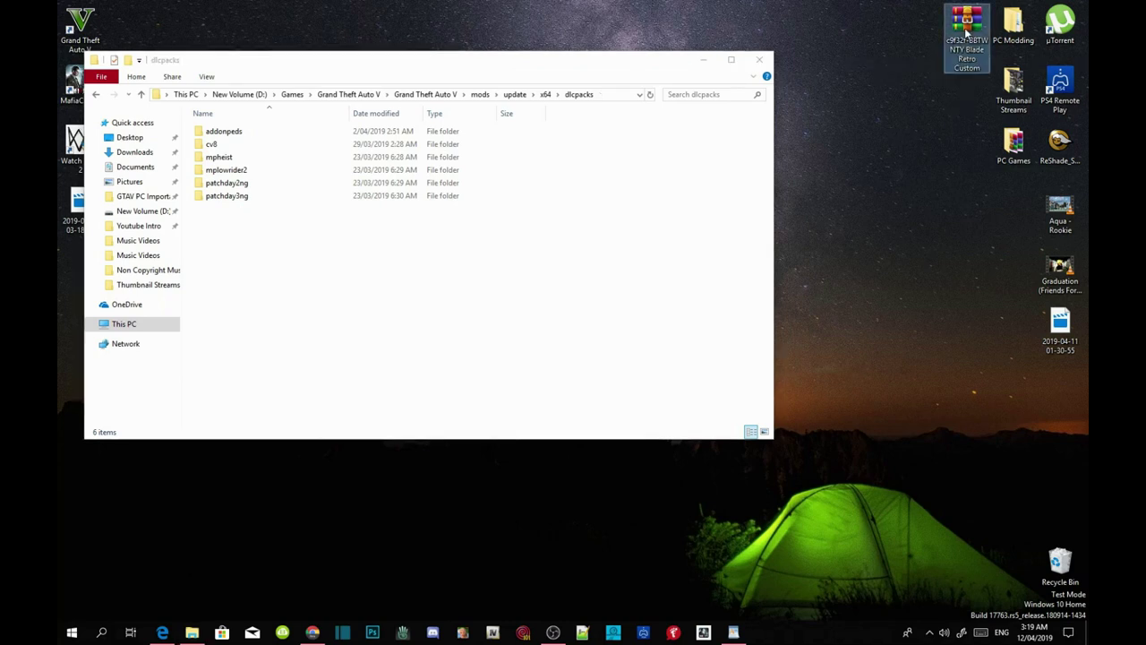
double_click(966, 33)
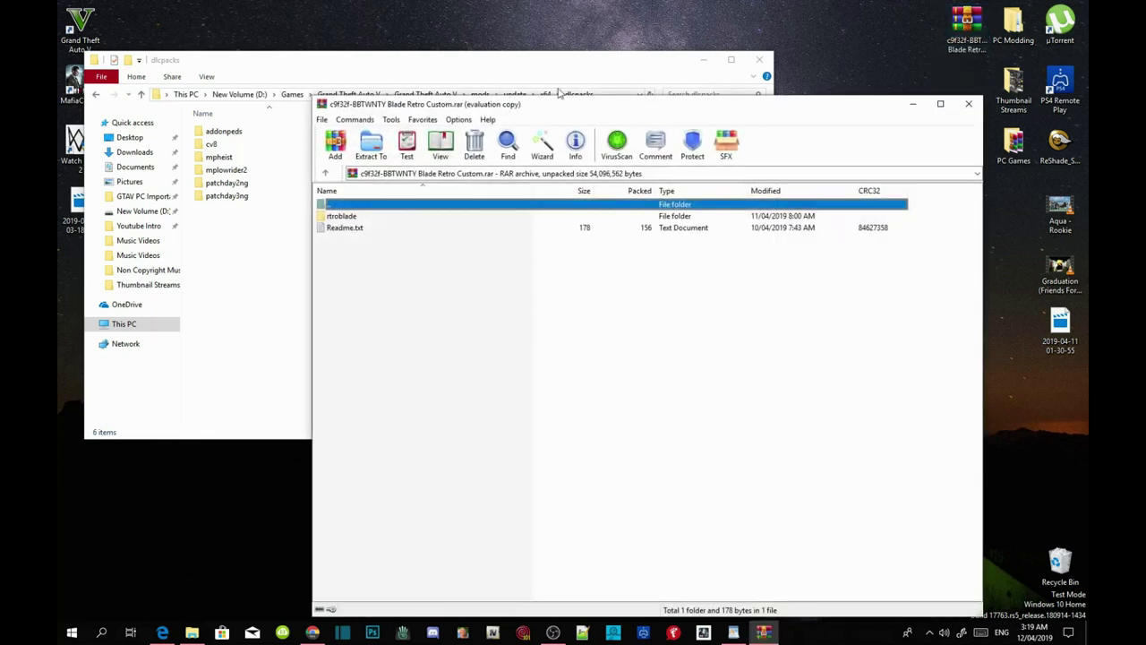
left_click_drag(420, 105, 927, 30)
left_click(881, 223)
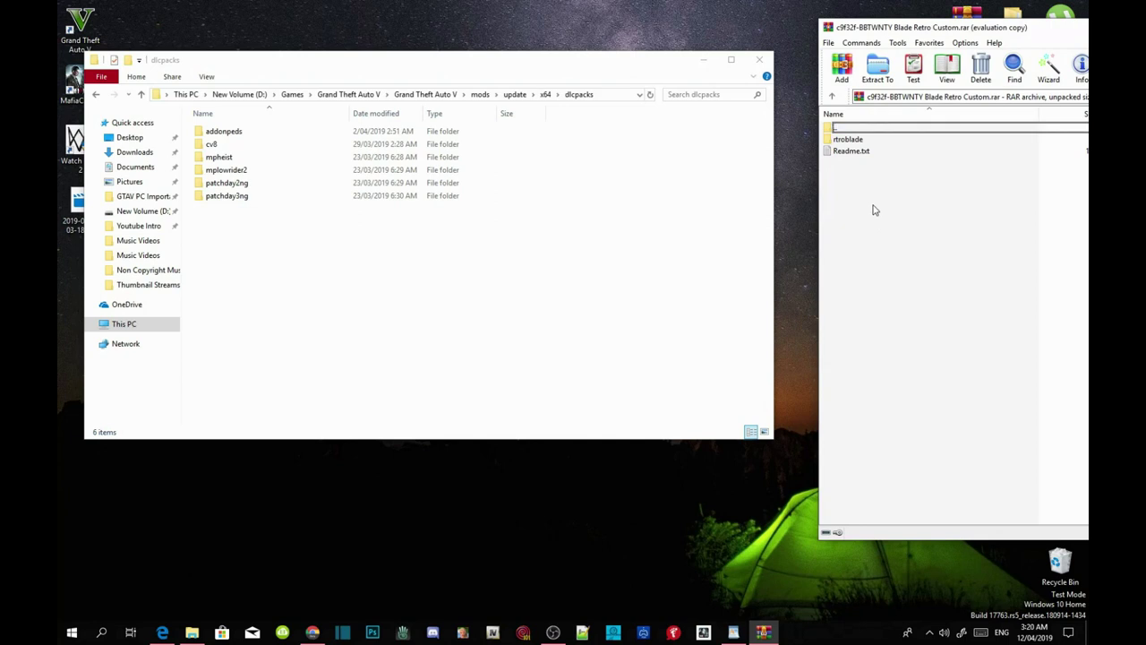
left_click(854, 145)
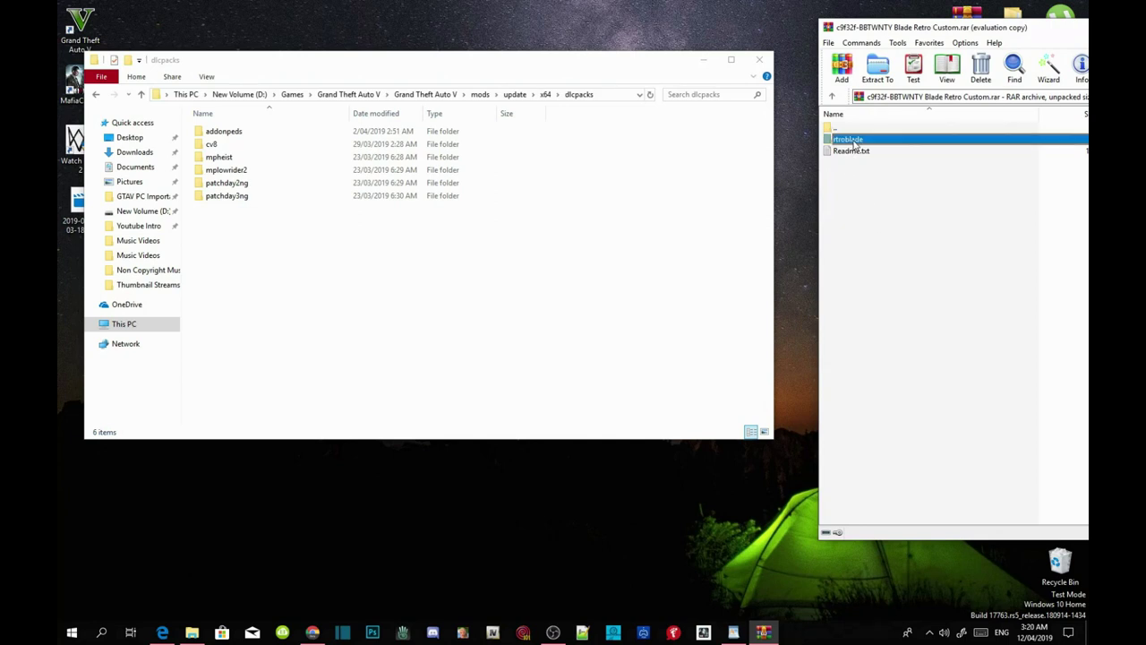
left_click_drag(854, 145, 351, 252)
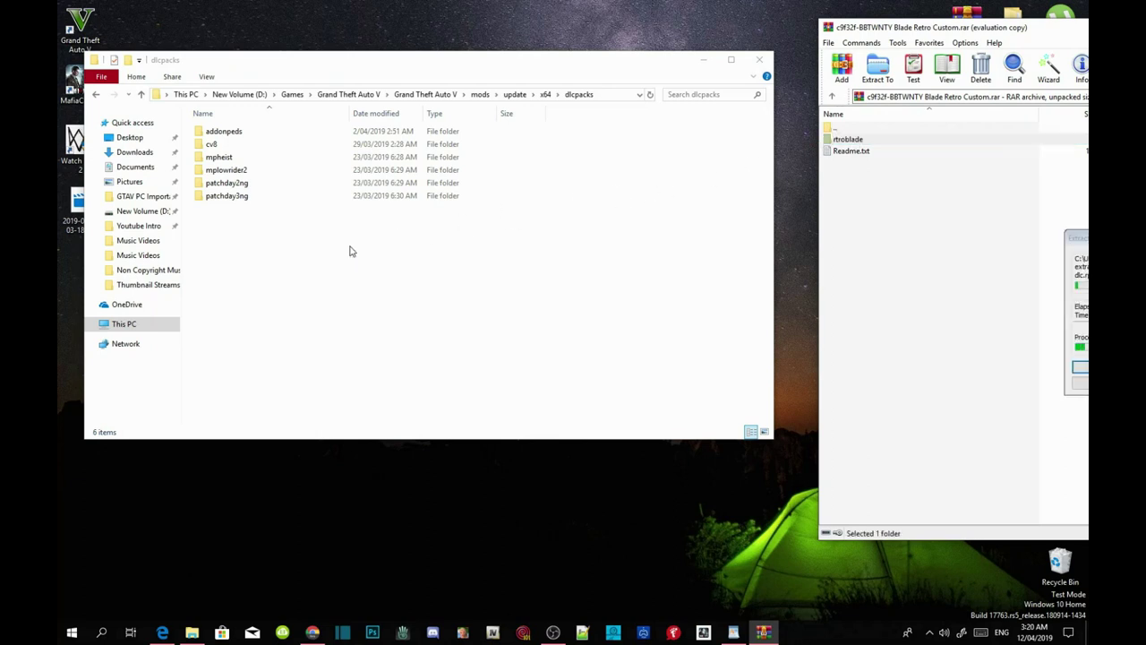
Copy the <Item>dlcpacks:\rtroblade\</Item> line from Readme.txt, then close the Readme
double_click(854, 152)
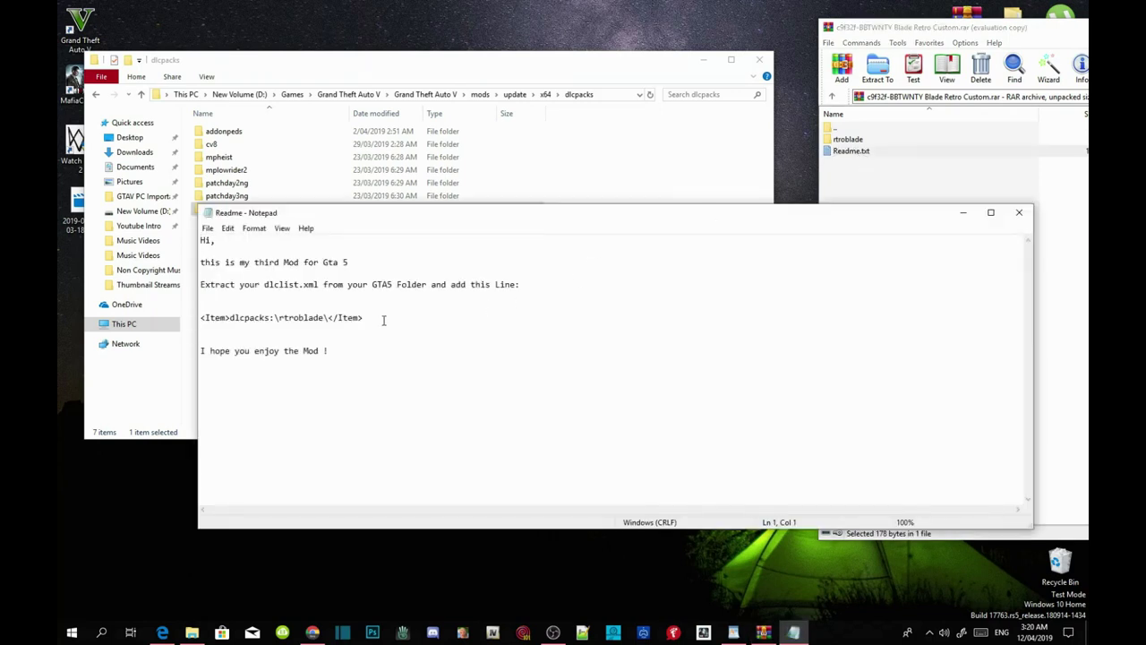
left_click_drag(384, 320, 196, 313)
right_click(245, 318)
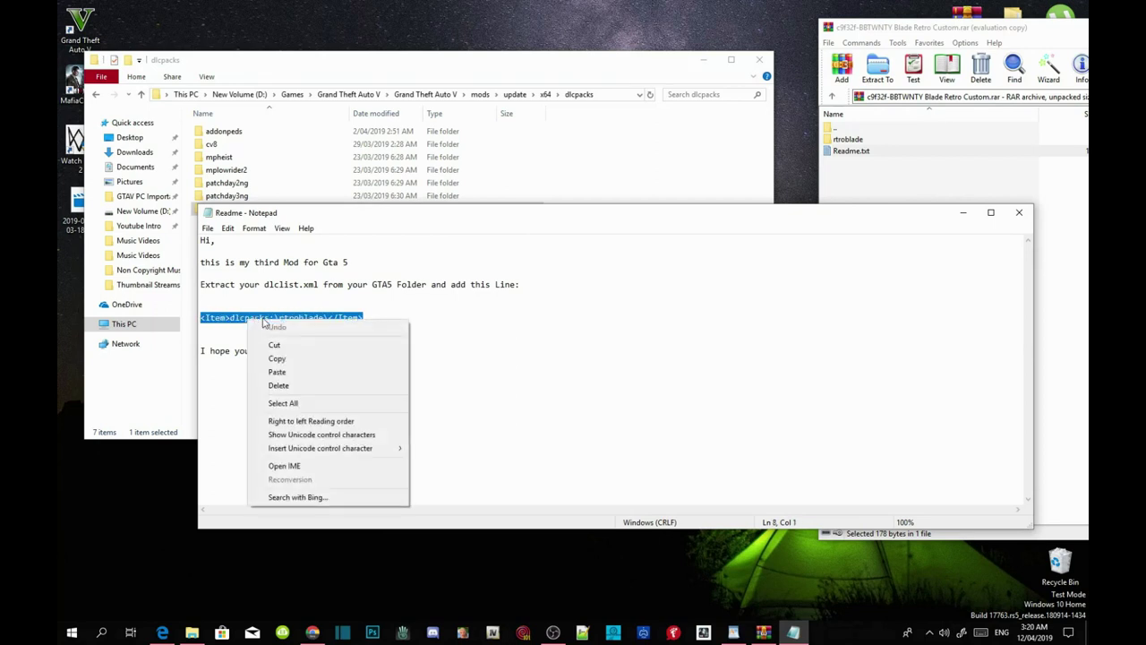
left_click(273, 356)
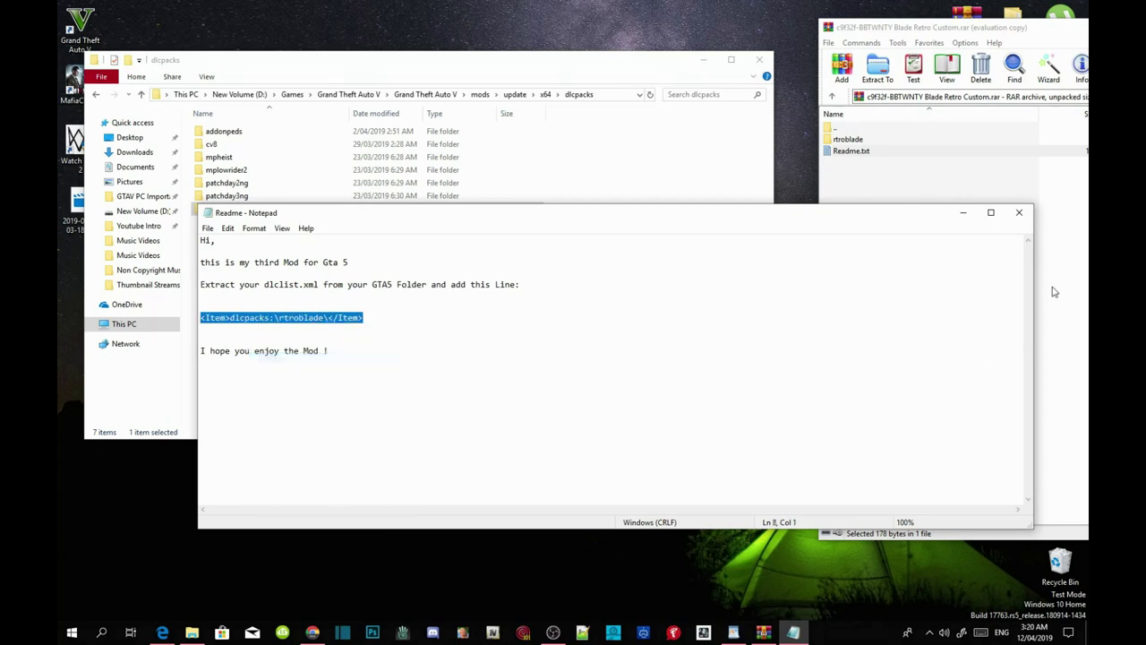
left_click(1019, 213)
left_click_drag(1033, 29, 499, 52)
Close WinRAR, refresh the Grand Theft Auto V folder listing, and close File Explorer
left_click(940, 53)
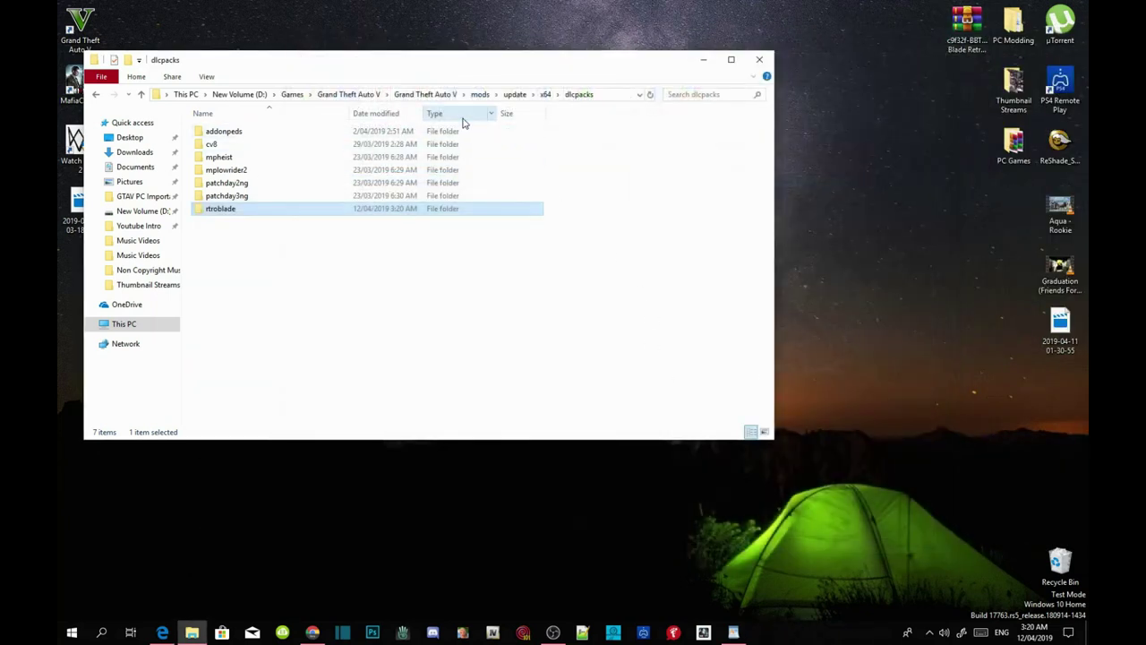
left_click(434, 97)
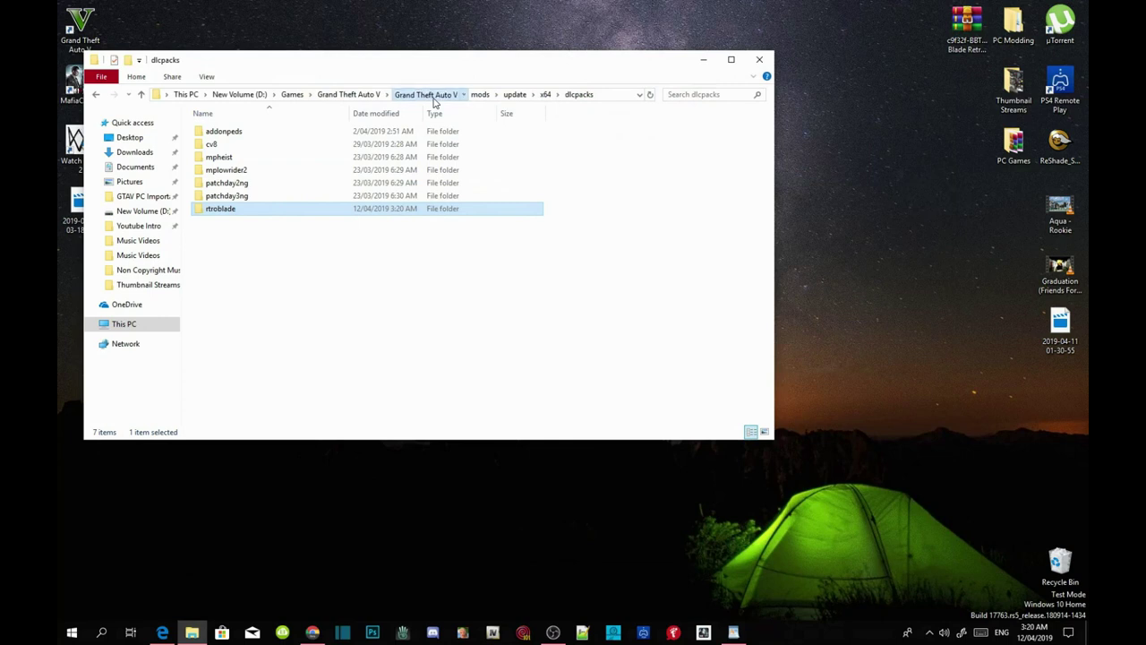
right_click(669, 275)
left_click(702, 322)
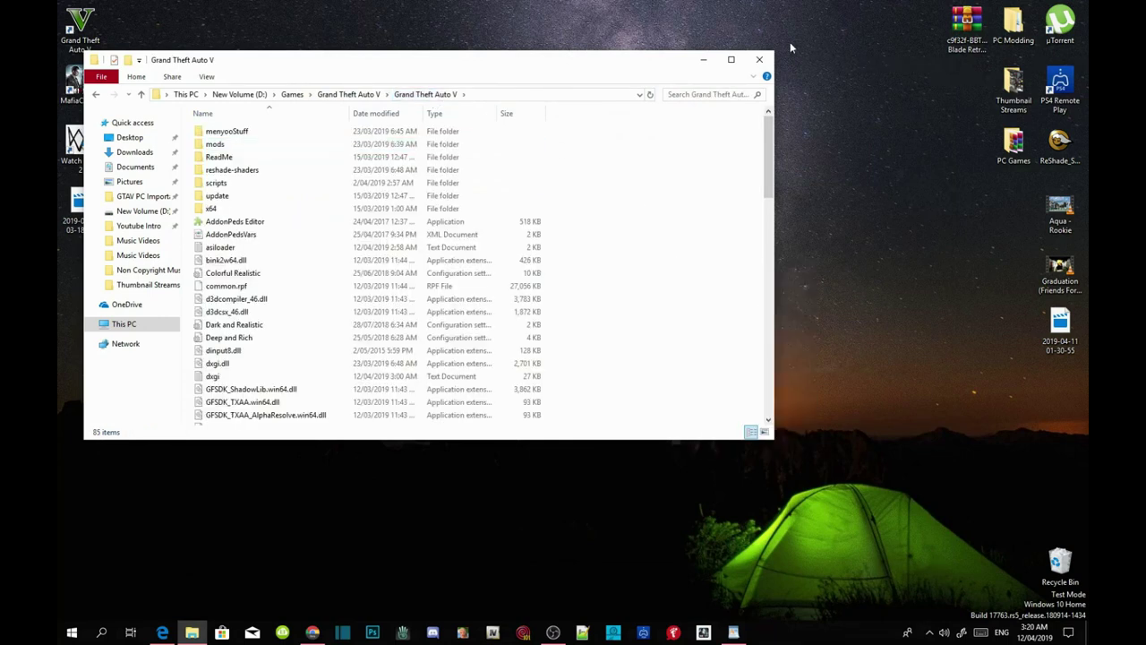
left_click(760, 59)
left_click(746, 206)
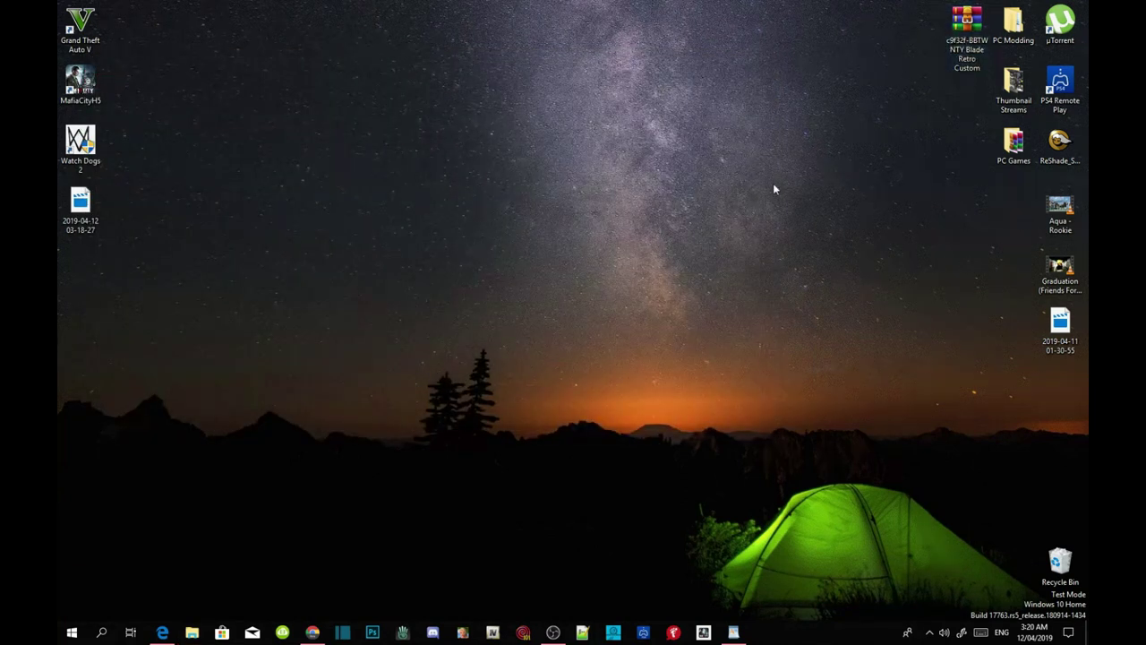
Launch OpenIV for GTA V on Windows and switch on edit mode
left_click(494, 634)
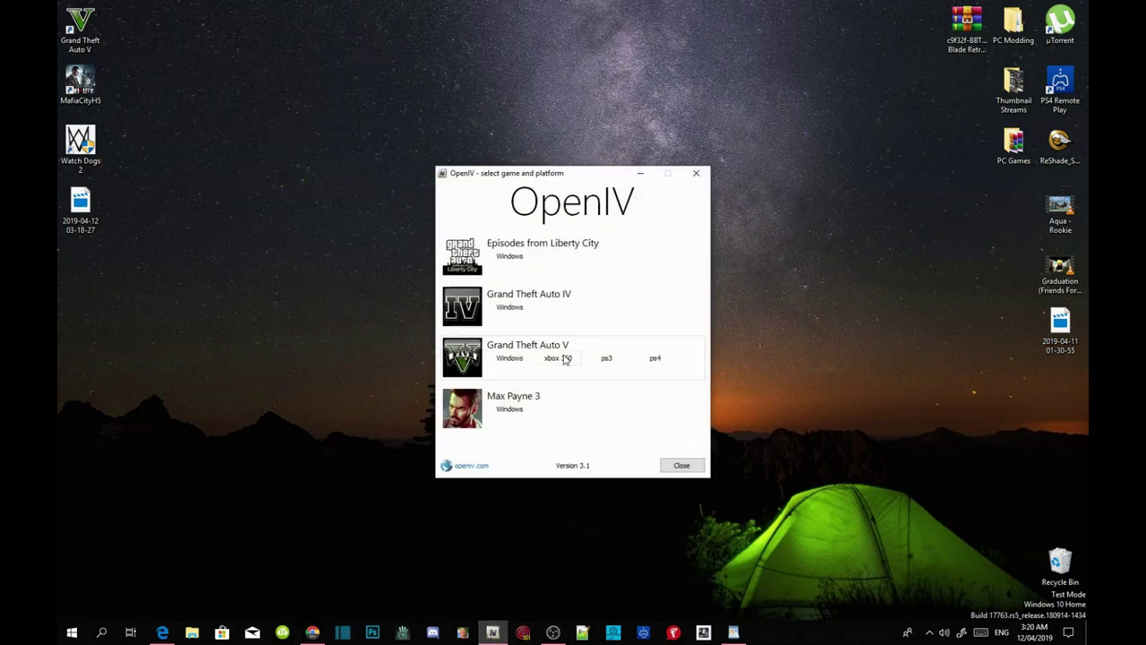
left_click(515, 360)
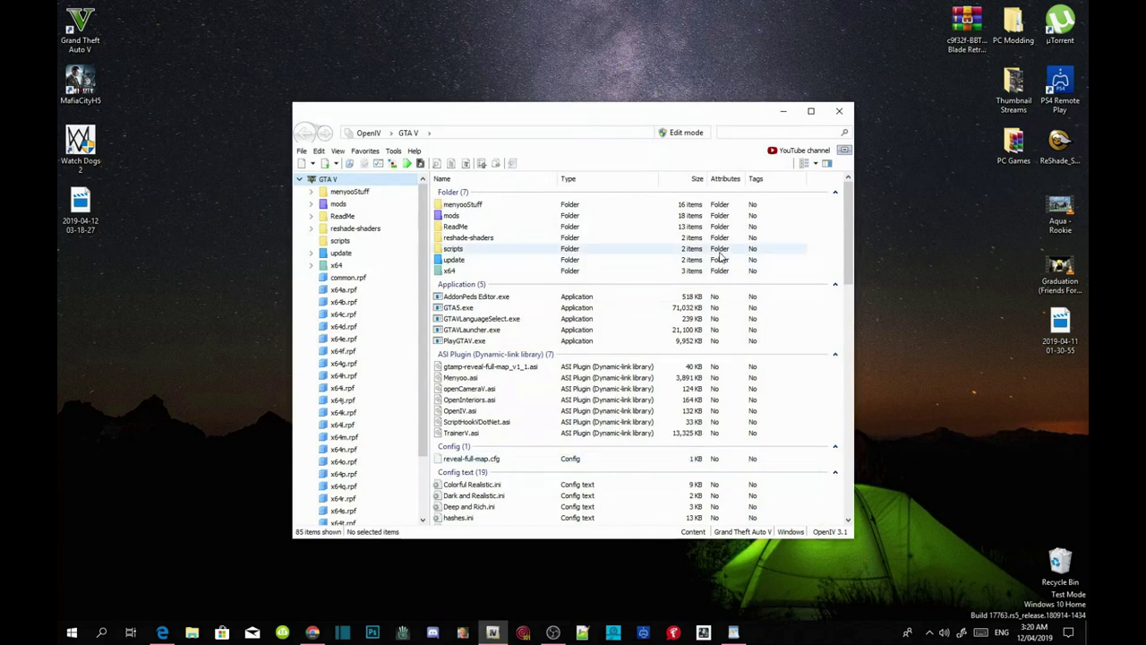
left_click(686, 134)
left_click(610, 358)
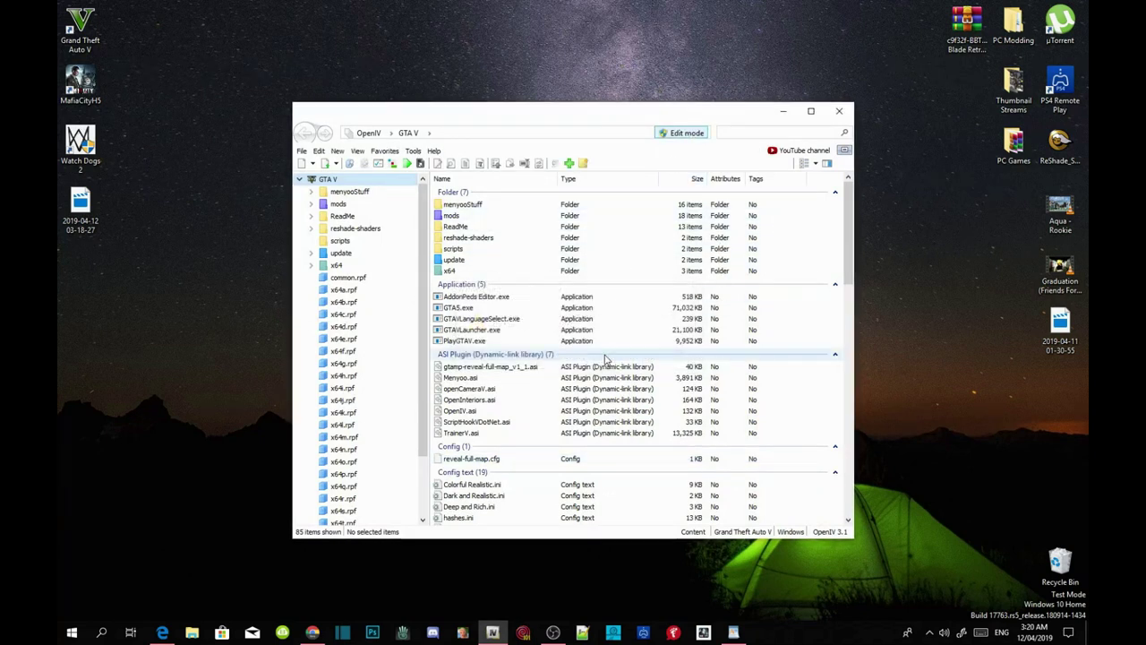
Browse to mods\update\update.rpf\common\data and bring up dlclist.xml's actions
double_click(455, 217)
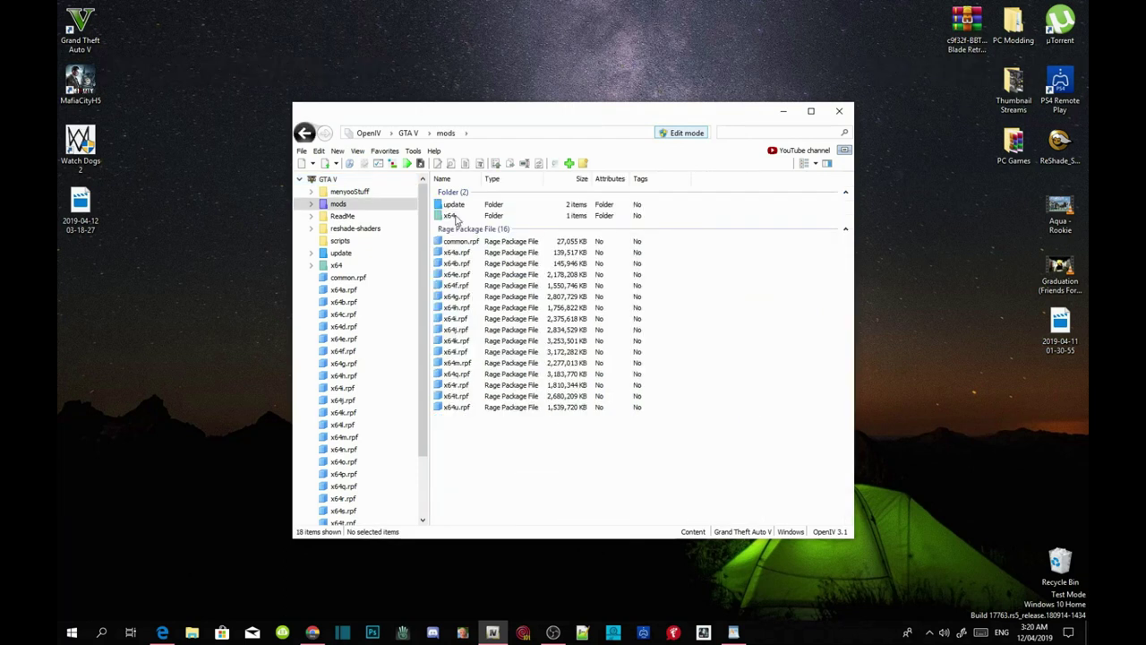
double_click(457, 208)
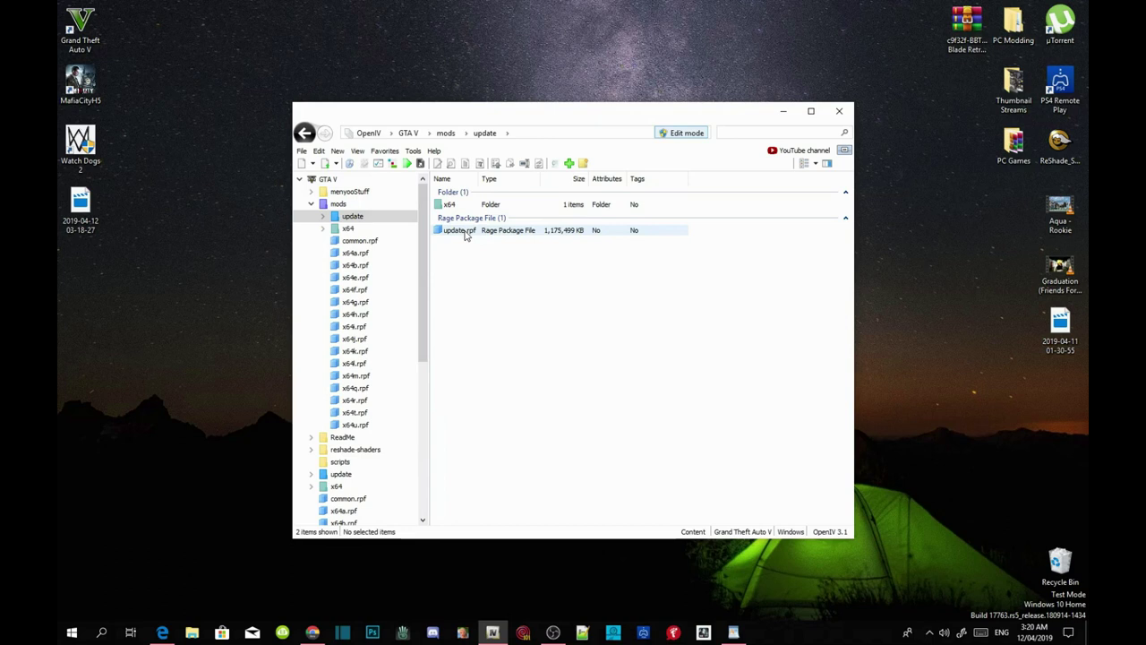
double_click(463, 231)
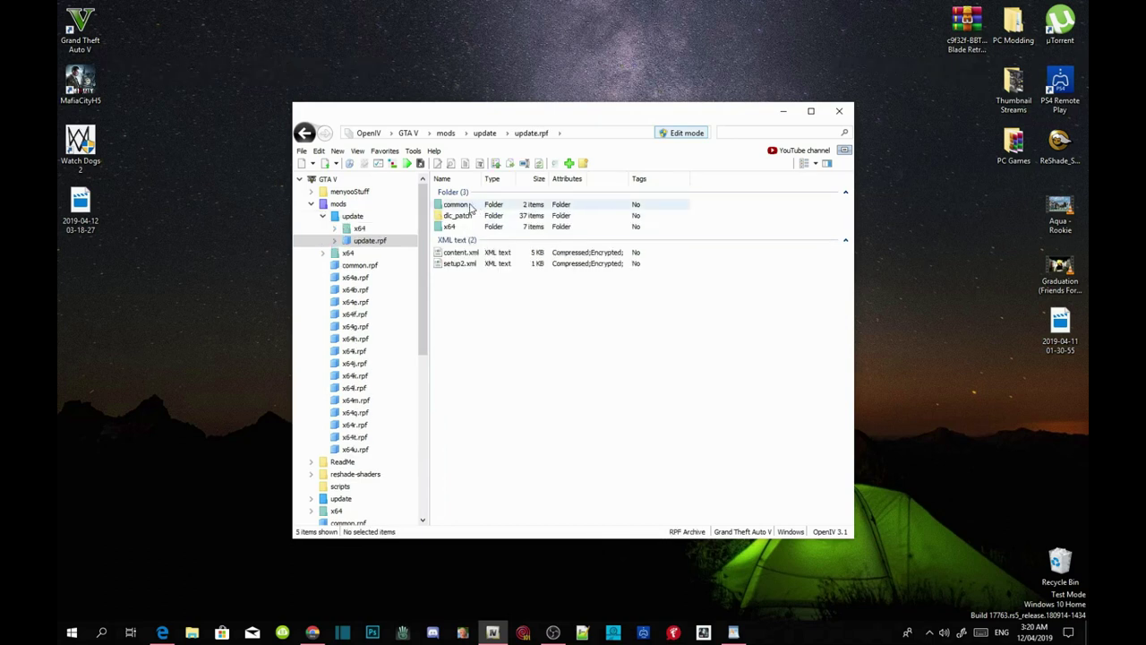
double_click(458, 205)
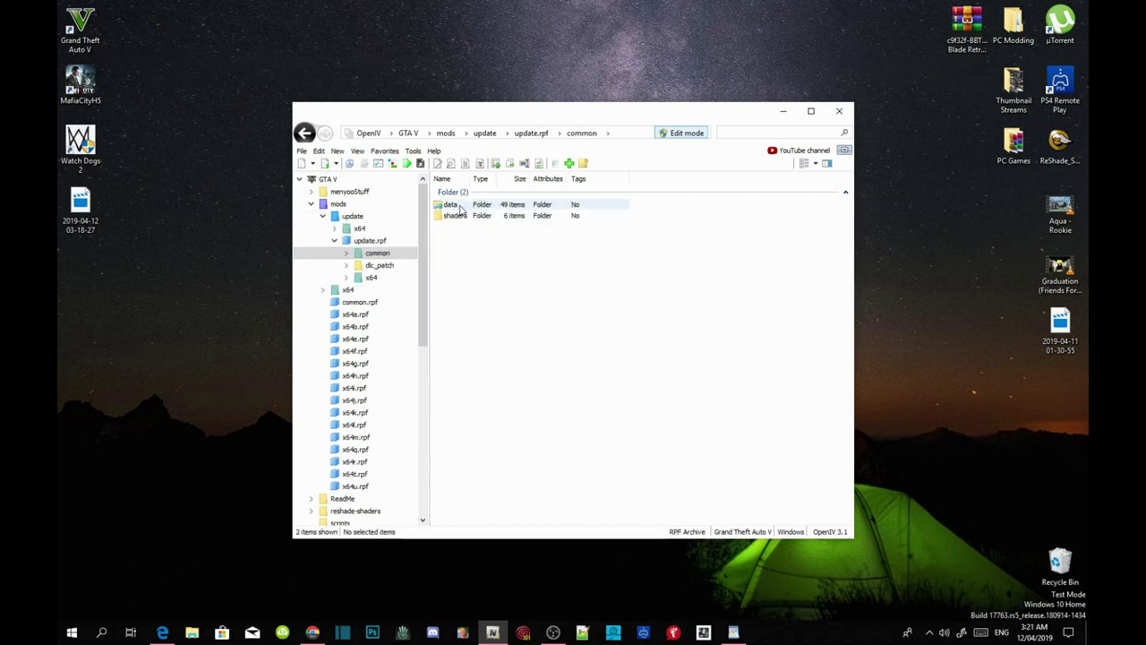
double_click(468, 208)
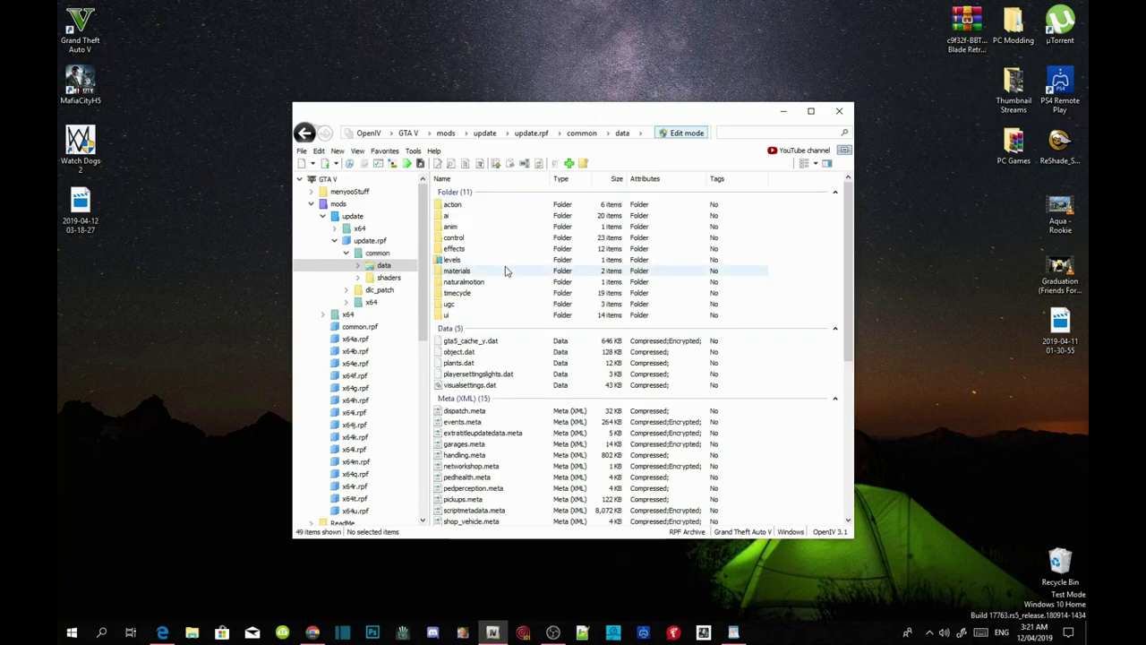
scroll(505, 269, "down", 8)
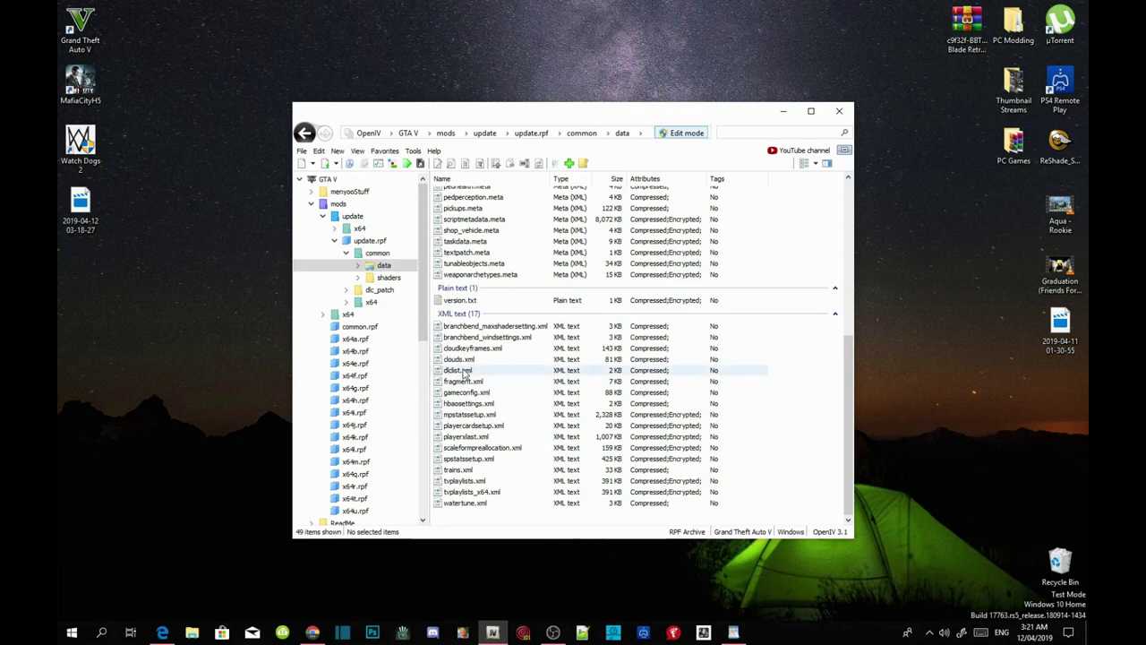
right_click(464, 370)
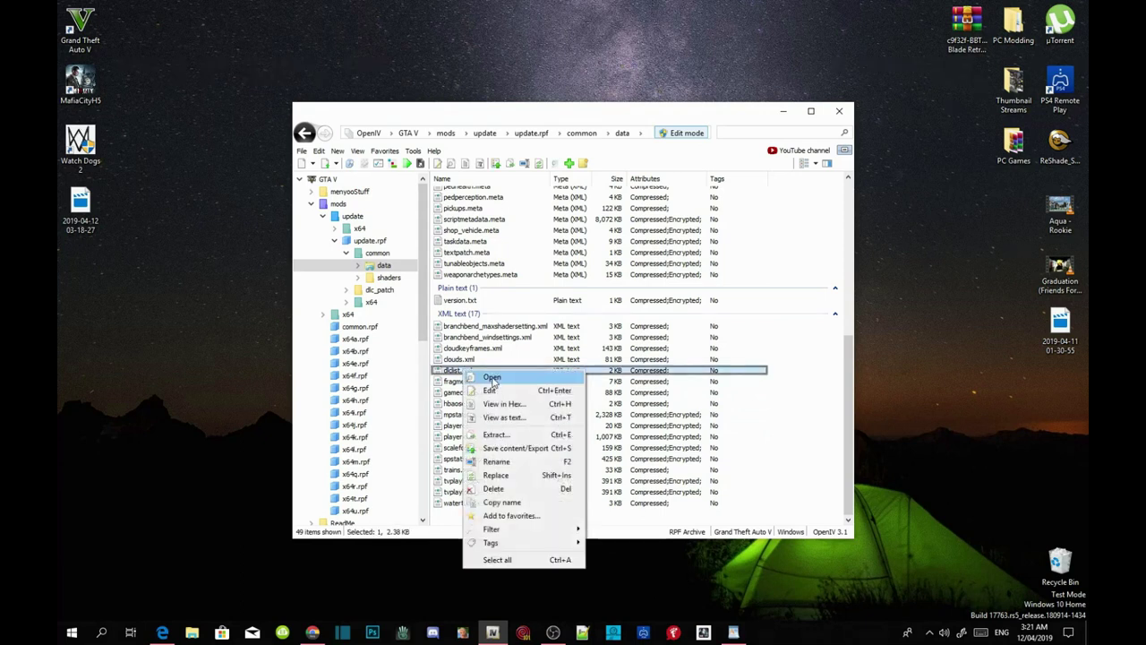
Paste <Item>dlcpacks:\rtroblade\</Item> on a new line after the last entry and save
left_click(491, 391)
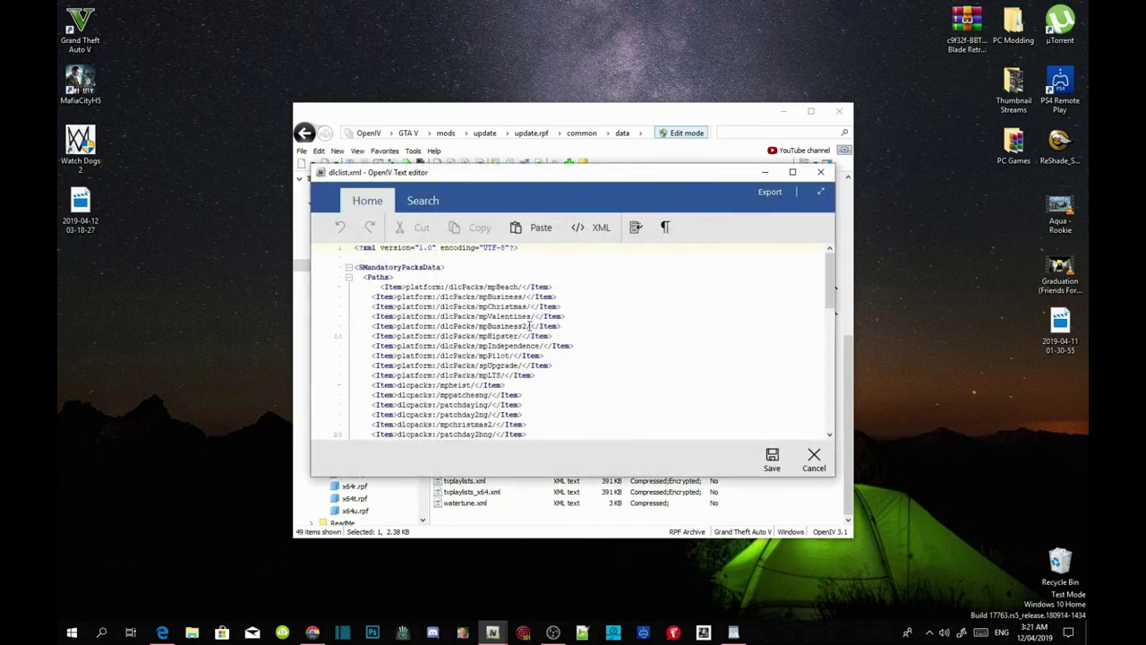
scroll(529, 325, "down", 15)
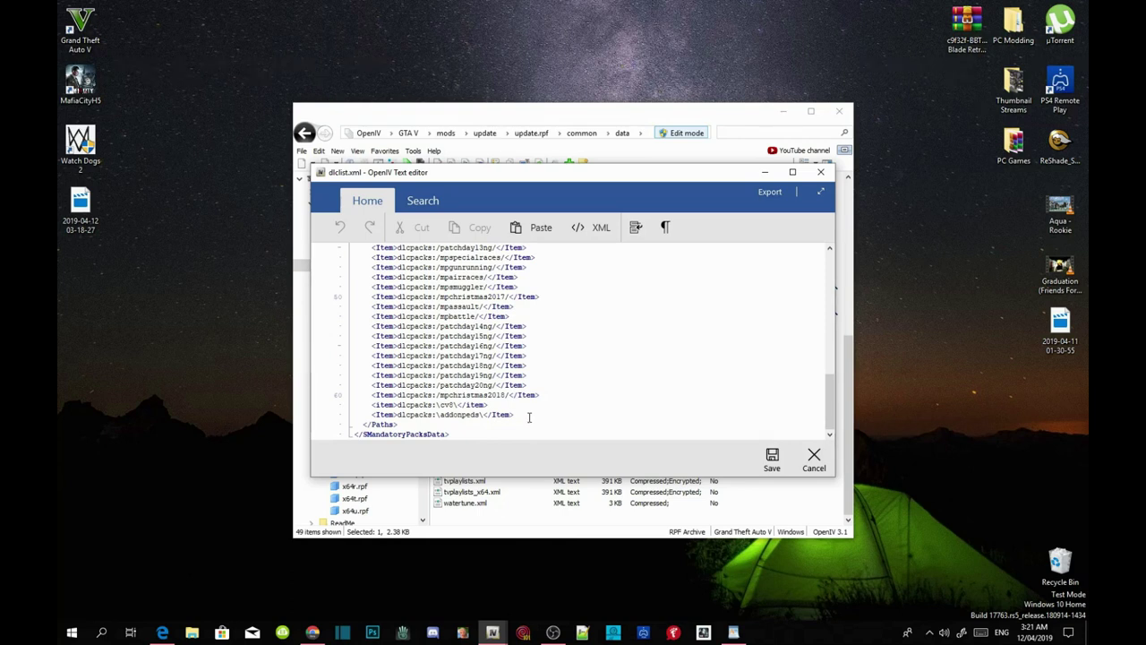
left_click(529, 417)
key("Return")
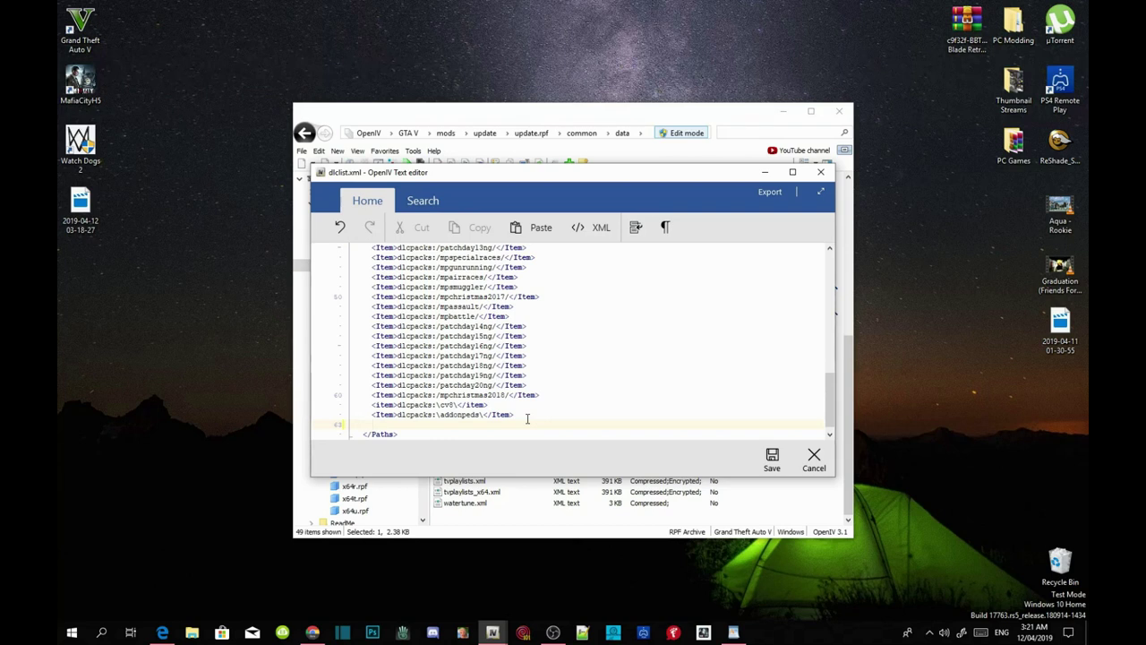
type("<Item>dlcpacks:\\rtroblade\\</Item>")
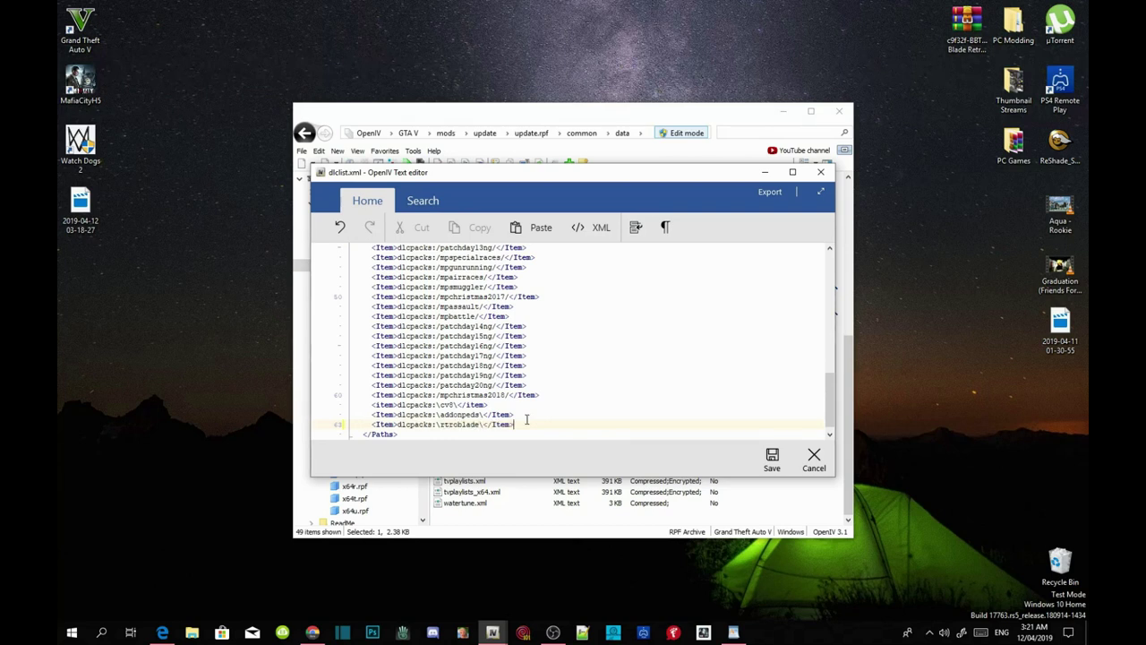
left_click(772, 459)
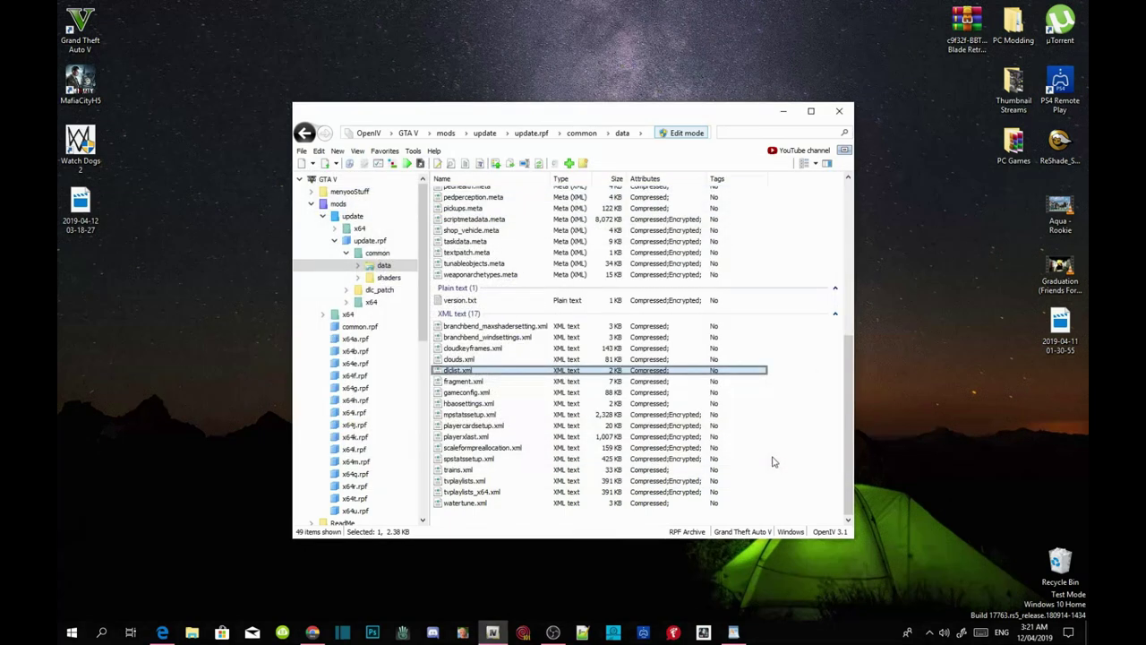
Verify the rtroblade entry in dlclist.xml, turn edit mode off, and close OpenIV
double_click(458, 370)
scroll(517, 373, "down", 10)
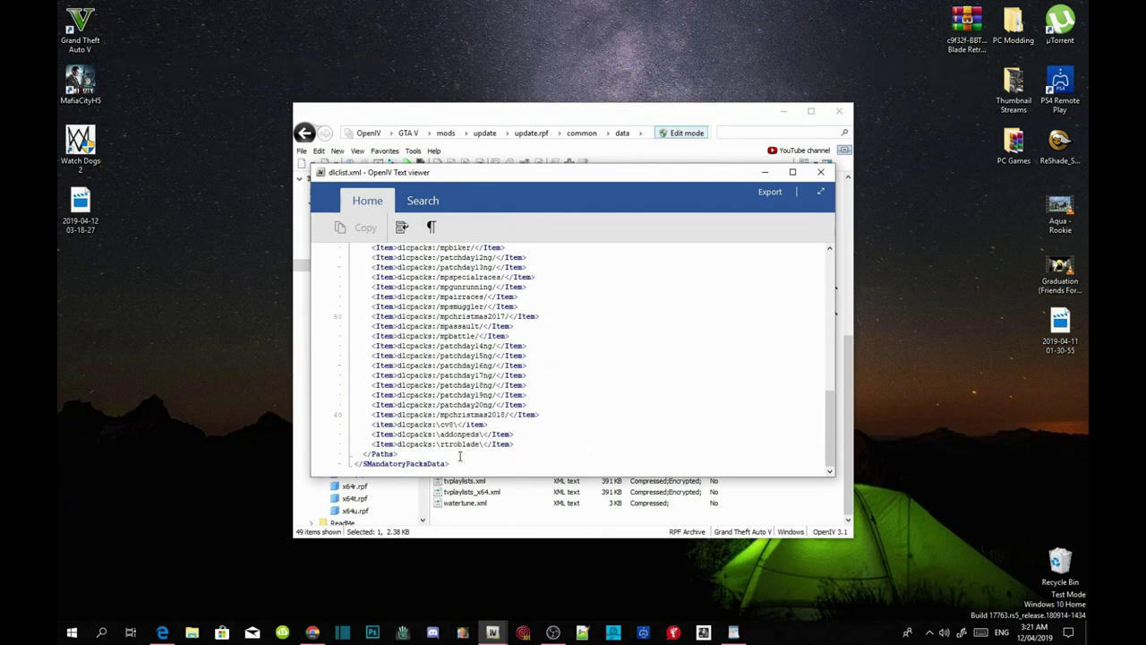
left_click(821, 172)
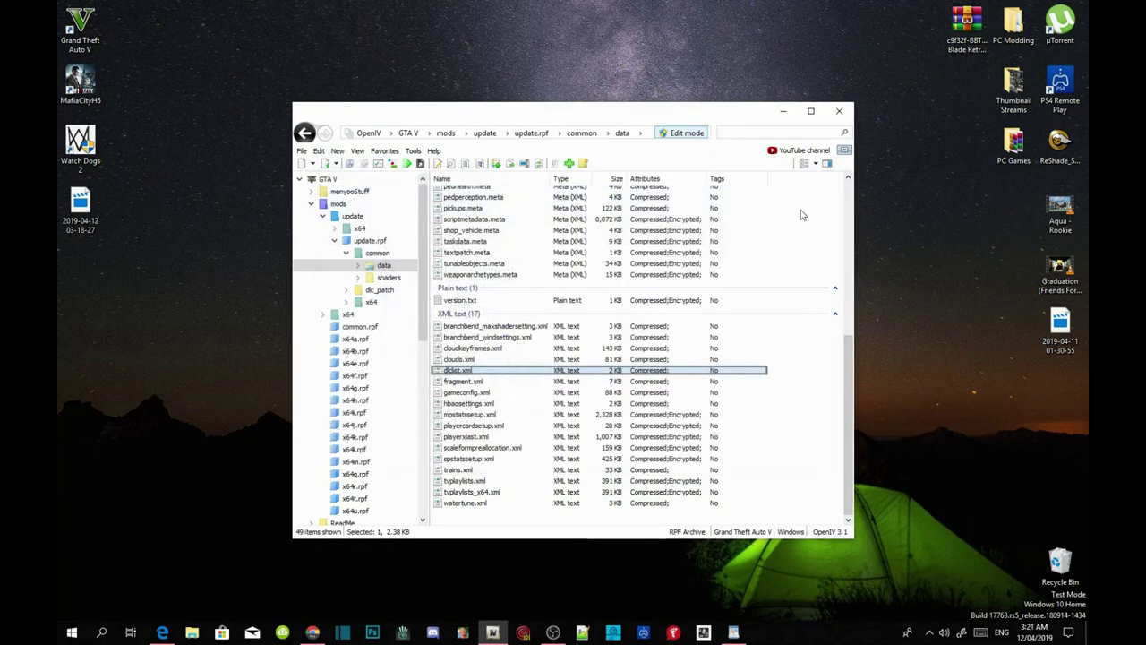
left_click(682, 135)
left_click(408, 132)
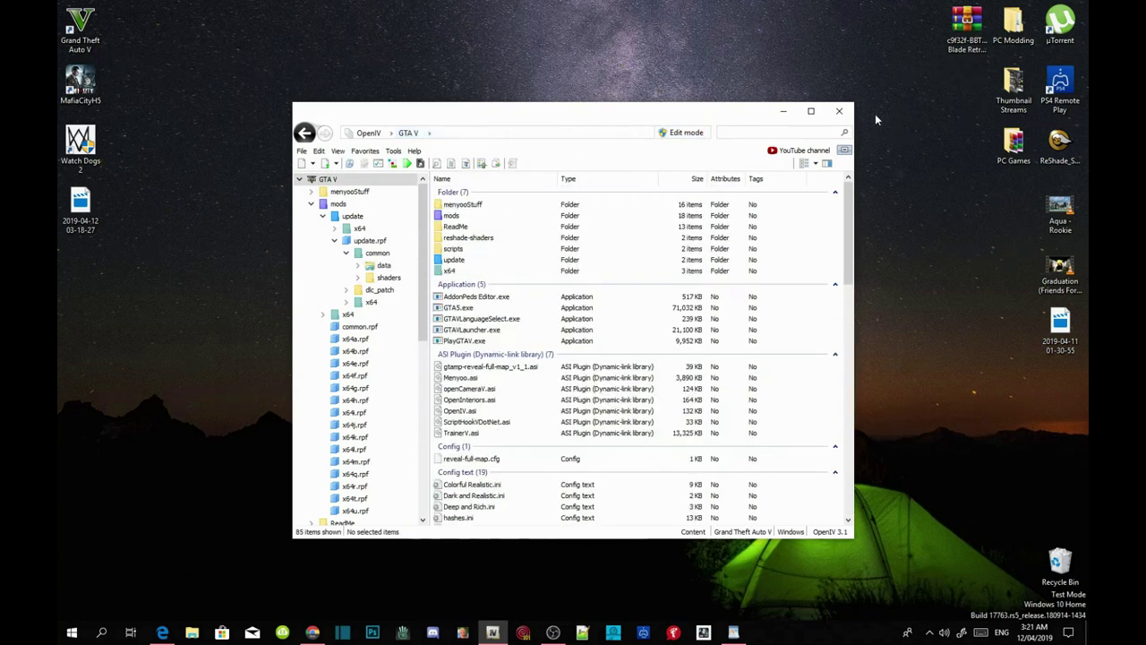
left_click(839, 112)
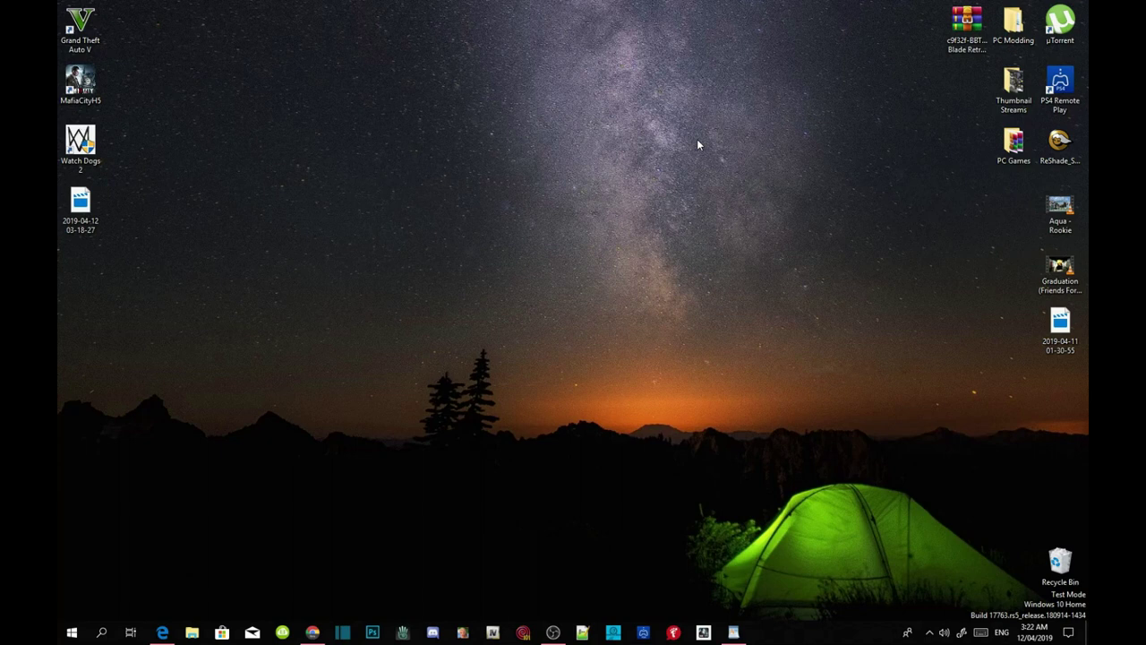
Refresh the Windows desktop twice
right_click(553, 161)
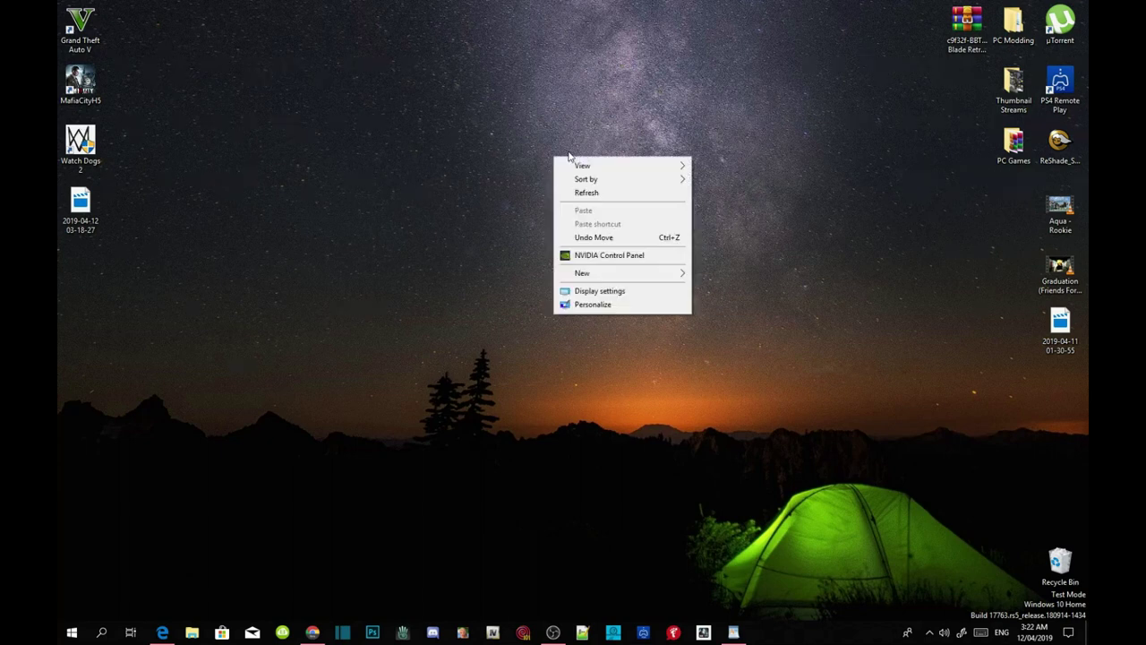
left_click(593, 191)
right_click(555, 145)
left_click(612, 180)
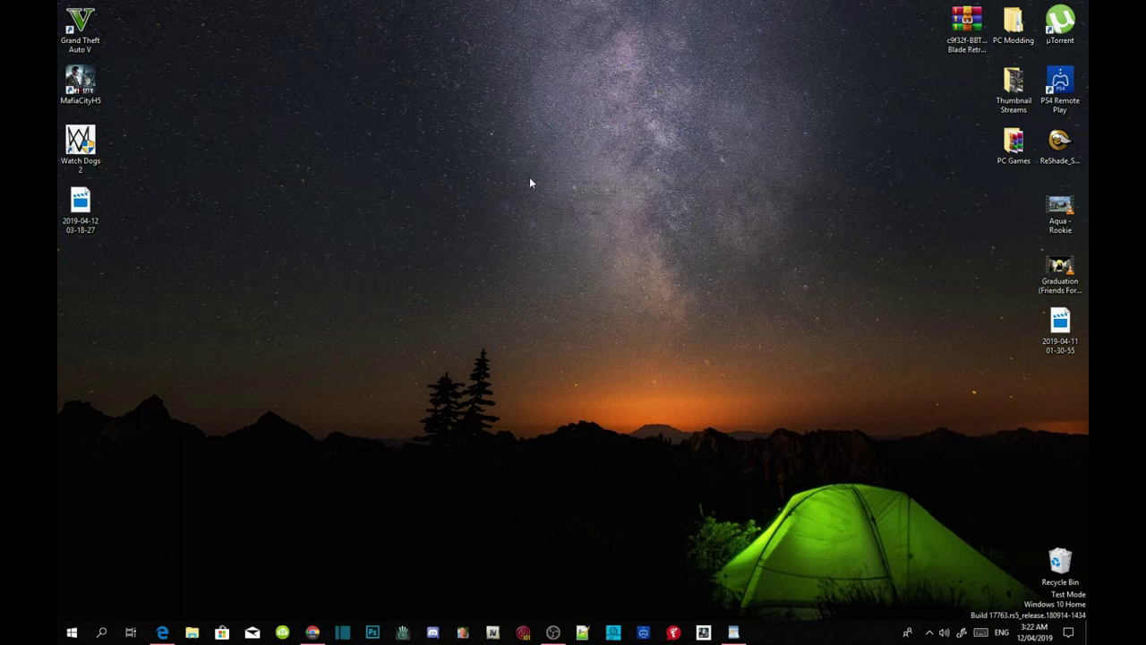
Start Grand Theft Auto V from the desktop shortcut and let Story Mode load
double_click(80, 25)
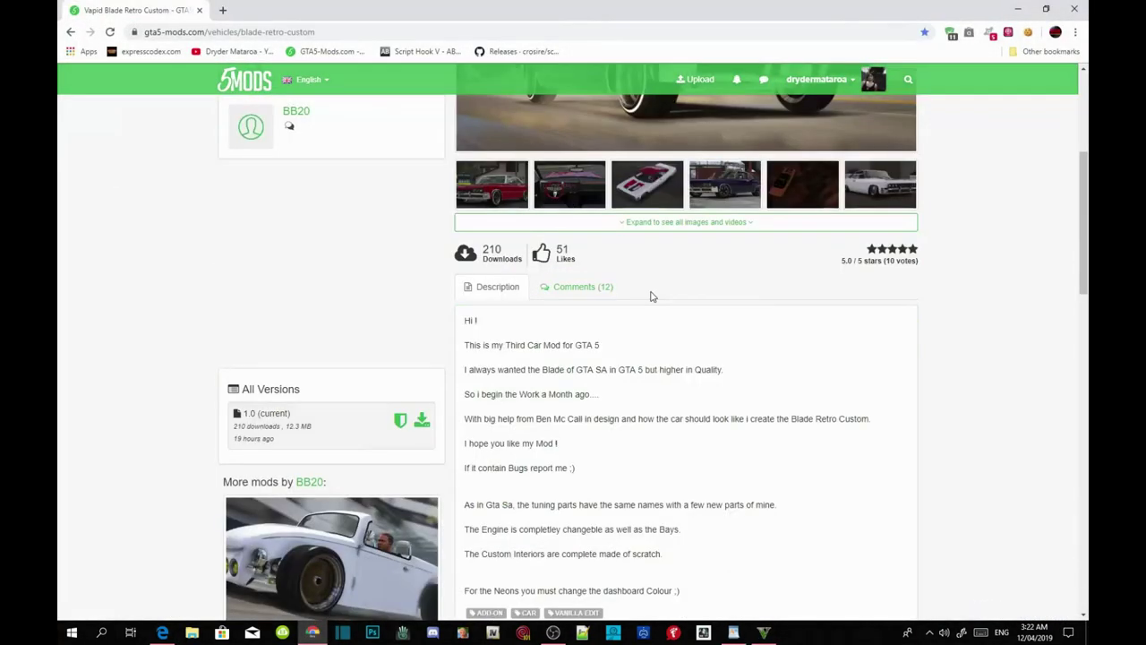
left_click(653, 295)
scroll(599, 298, "down", 9)
scroll(814, 440, "up", 2)
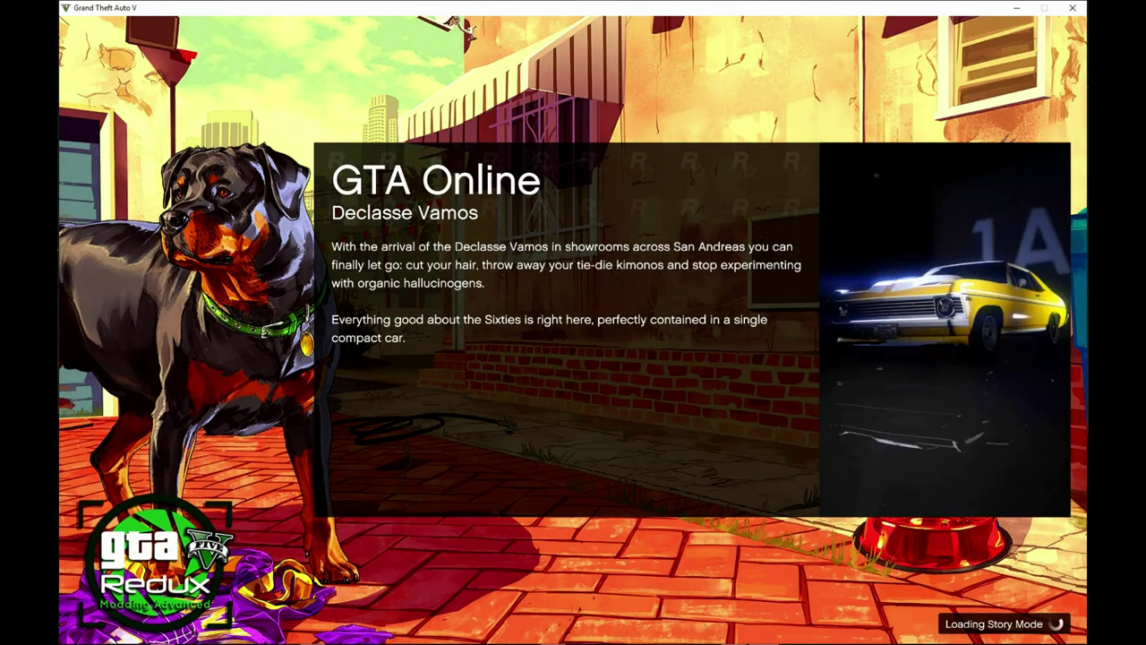
Walk Franklin out the front door, down the steps and toward the road
key("w")
key("w")
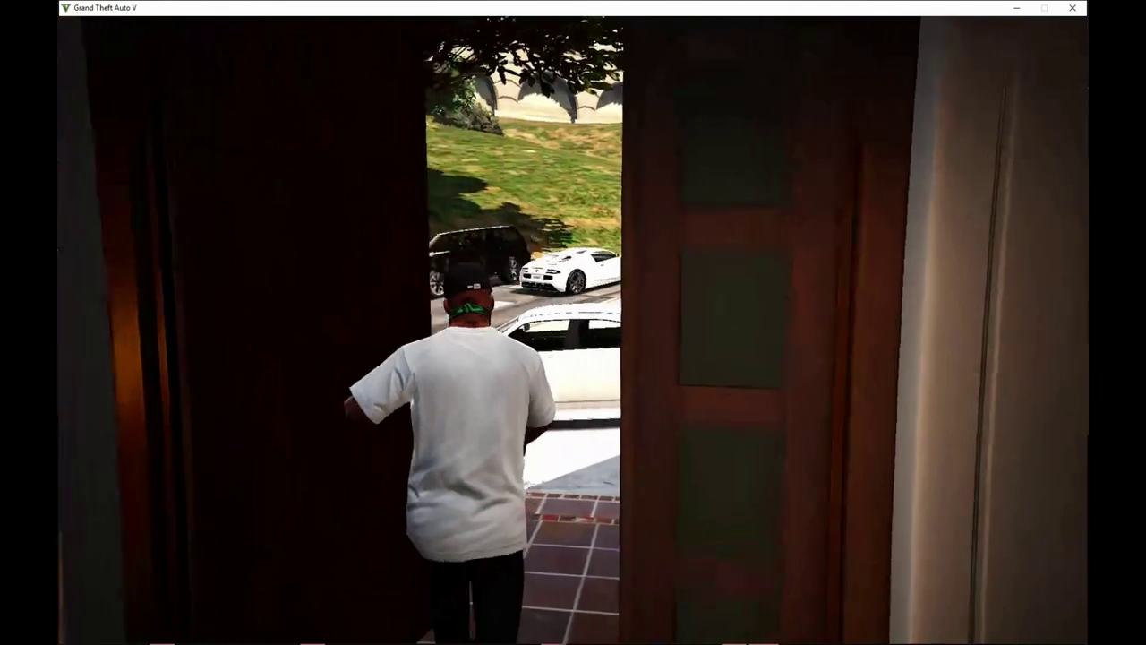
key("w")
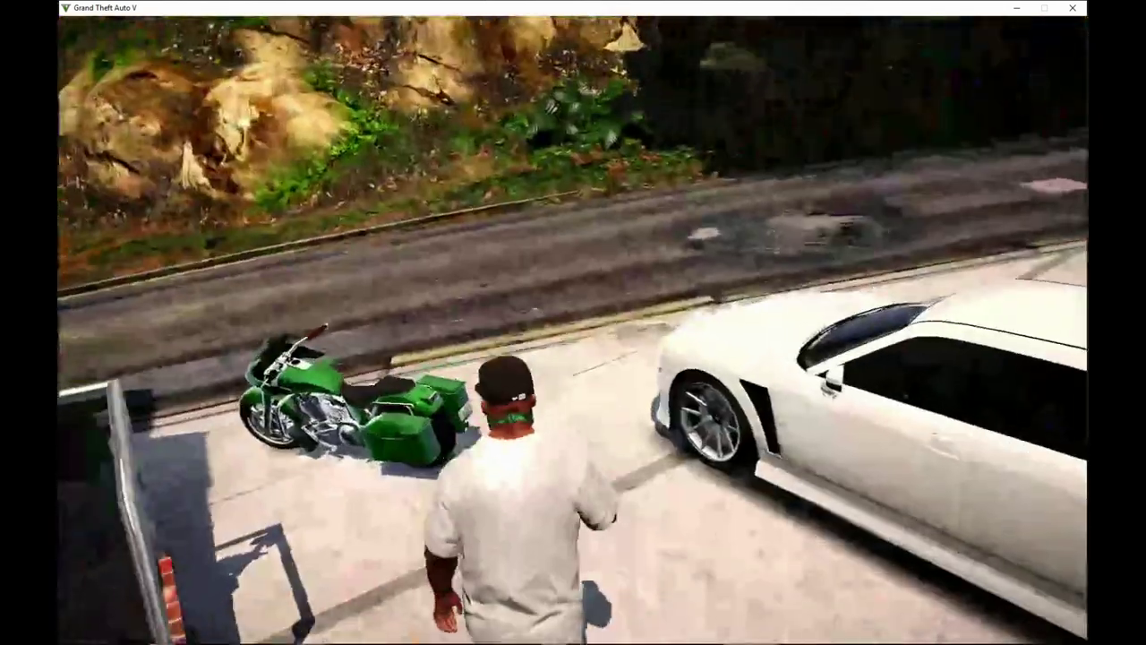
key("w")
key("w")
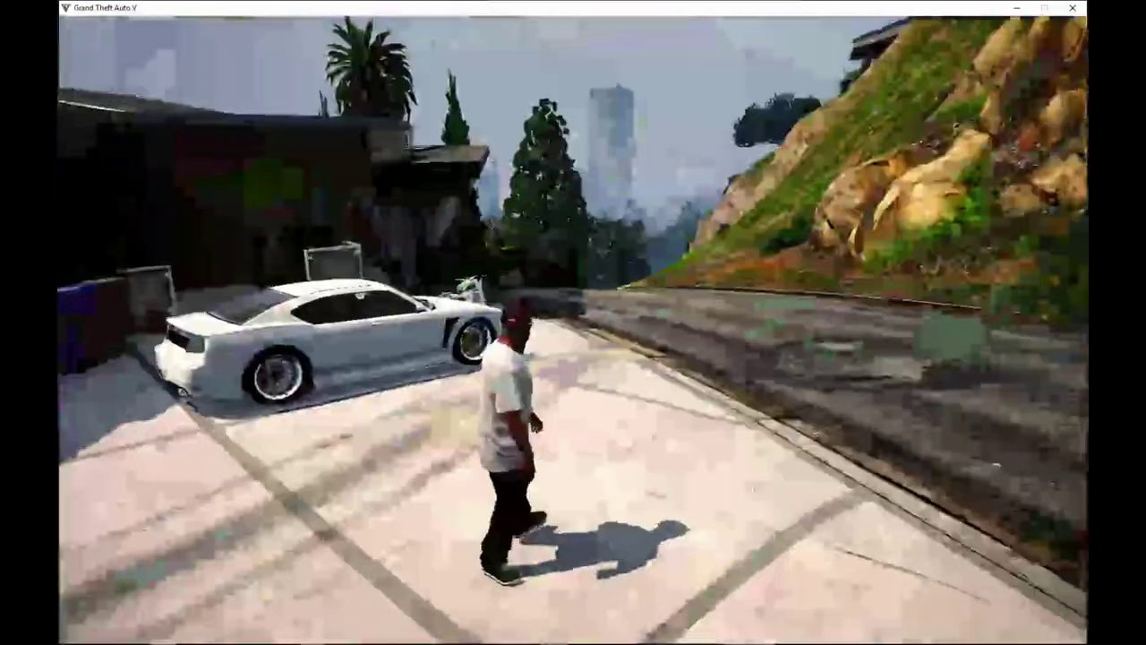
key("w")
key("w")
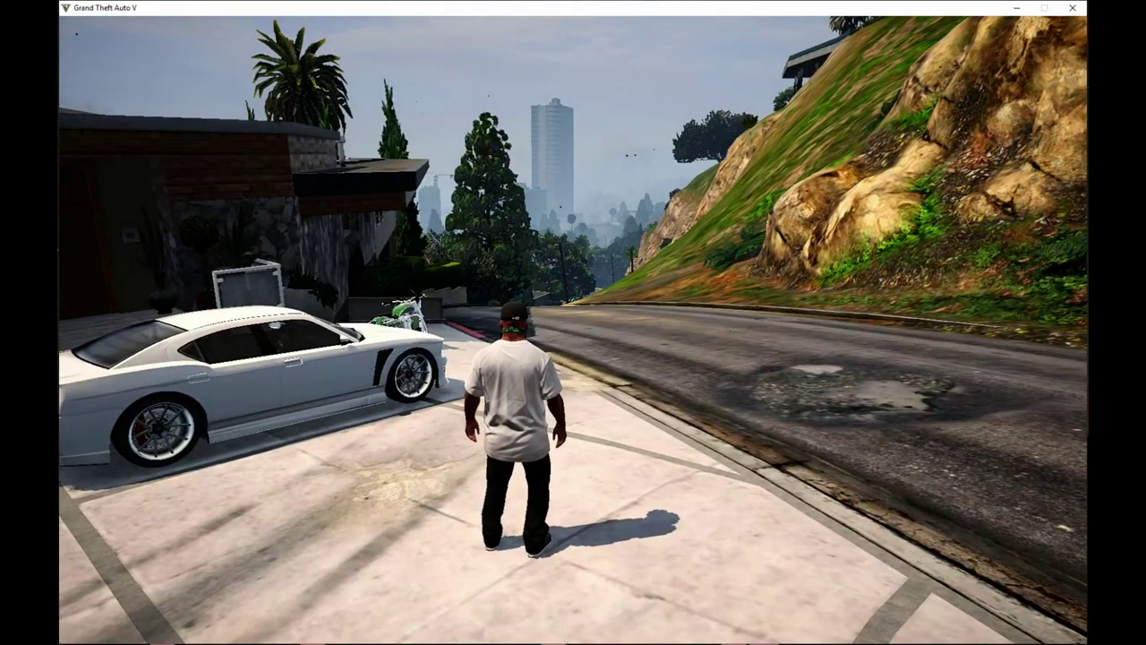
Use Trainer V's Vehicle Spawning > Added Vehicles Menu to spawn the Vapid Blade Retro Custom (Muscle)
key("F4")
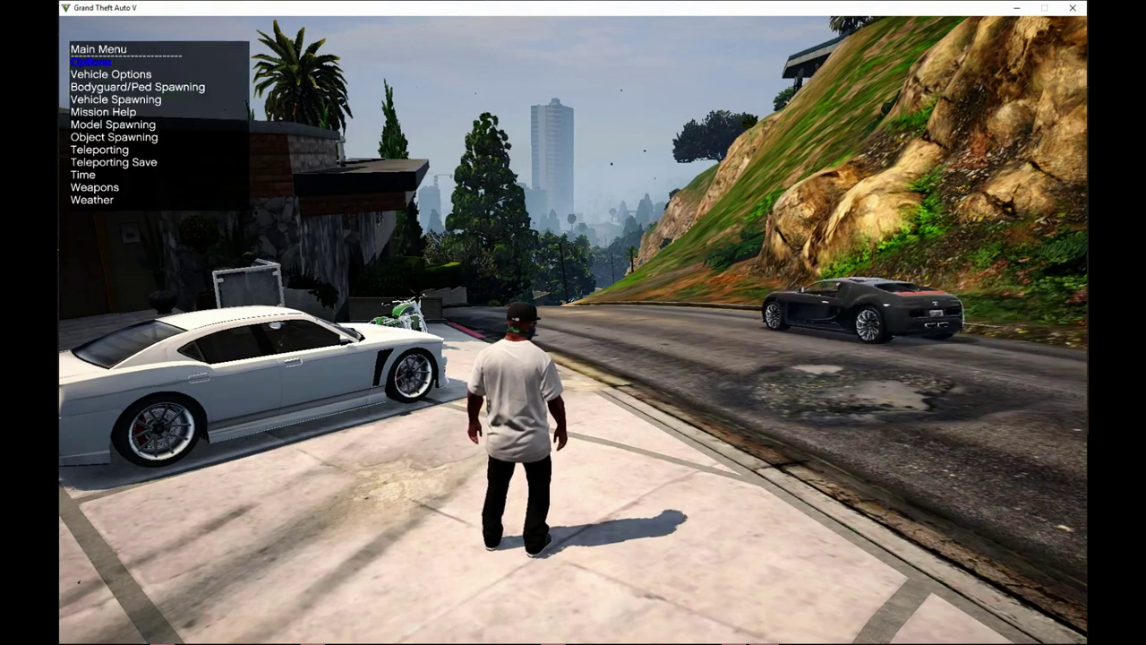
key("Down")
key("Down")
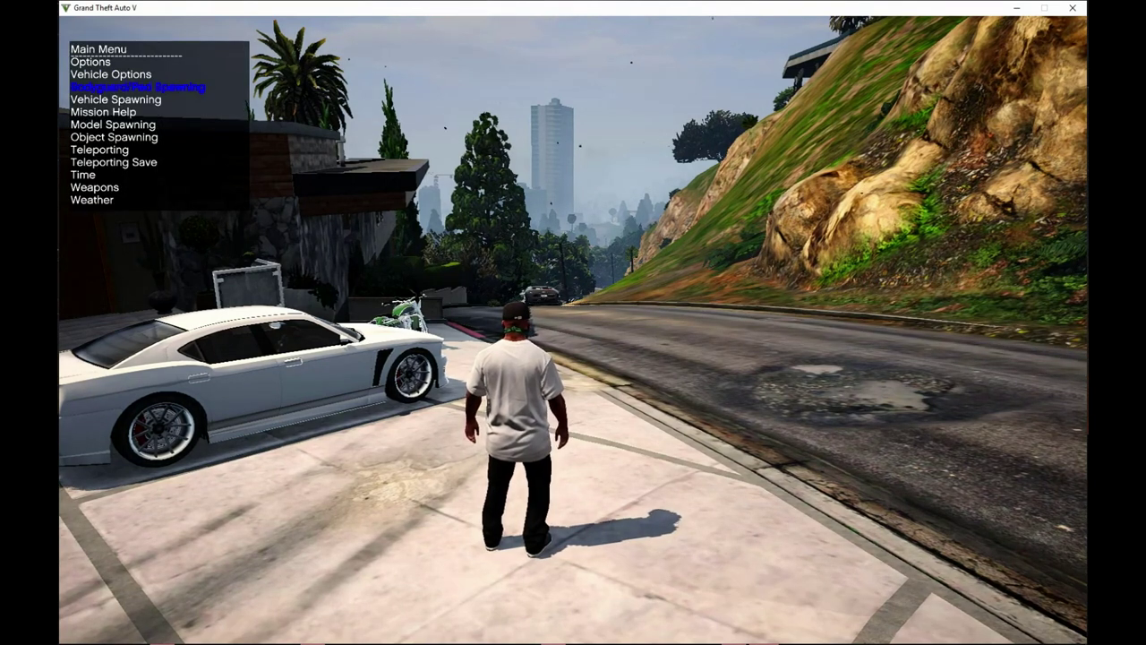
key("Down")
key("Return")
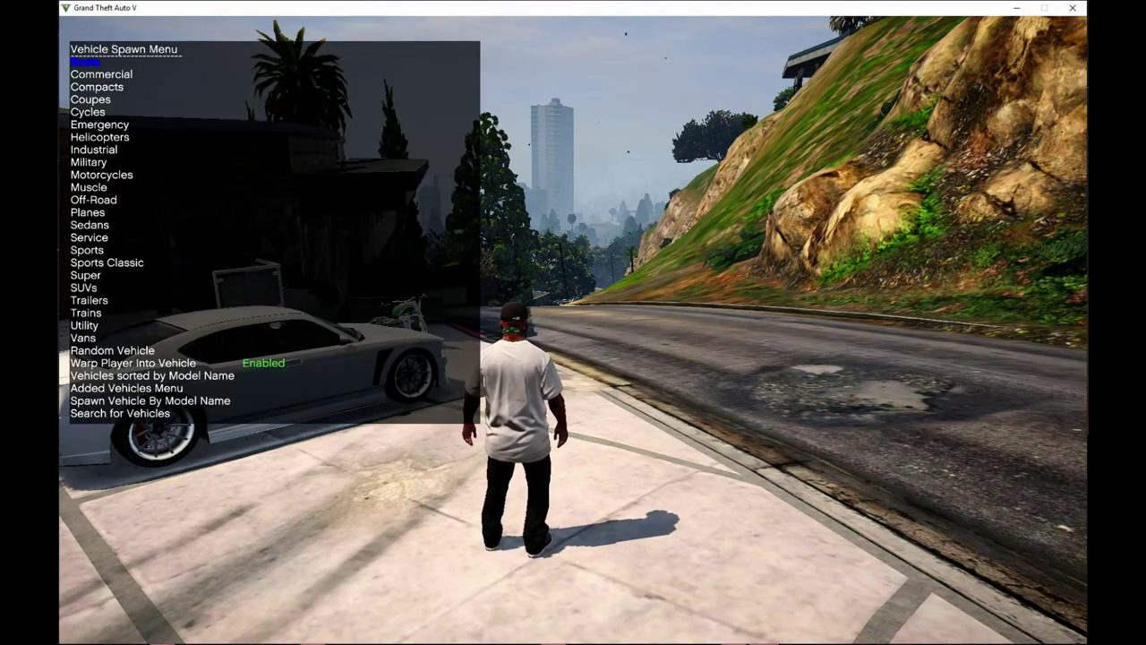
key("Up")
key("Up")
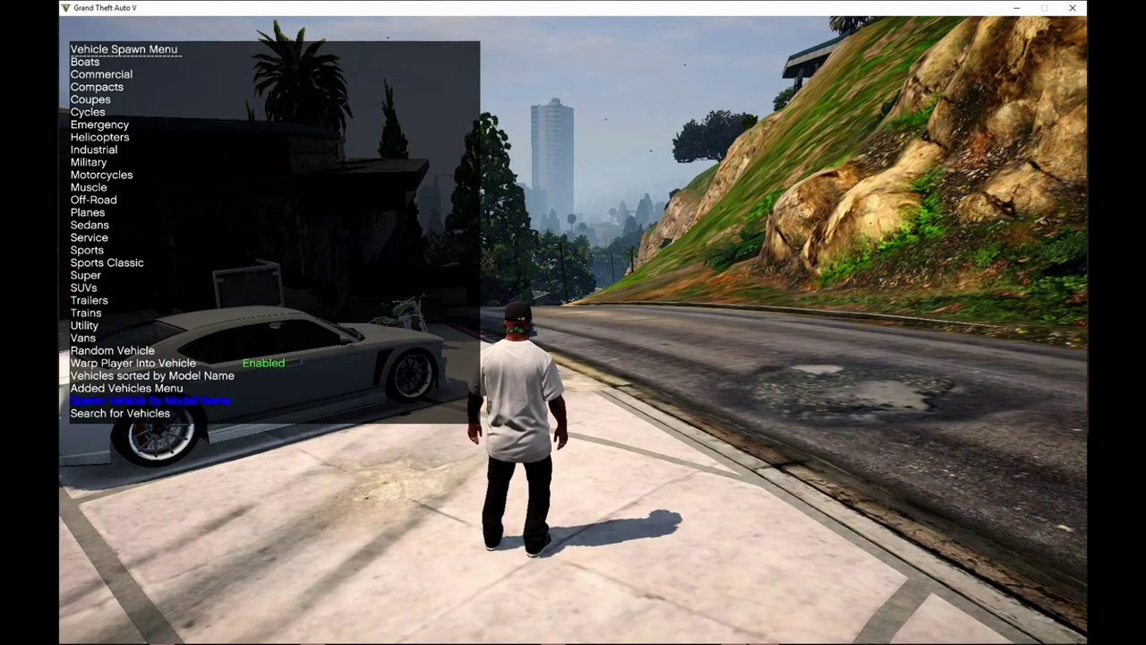
key("Up")
key("Return")
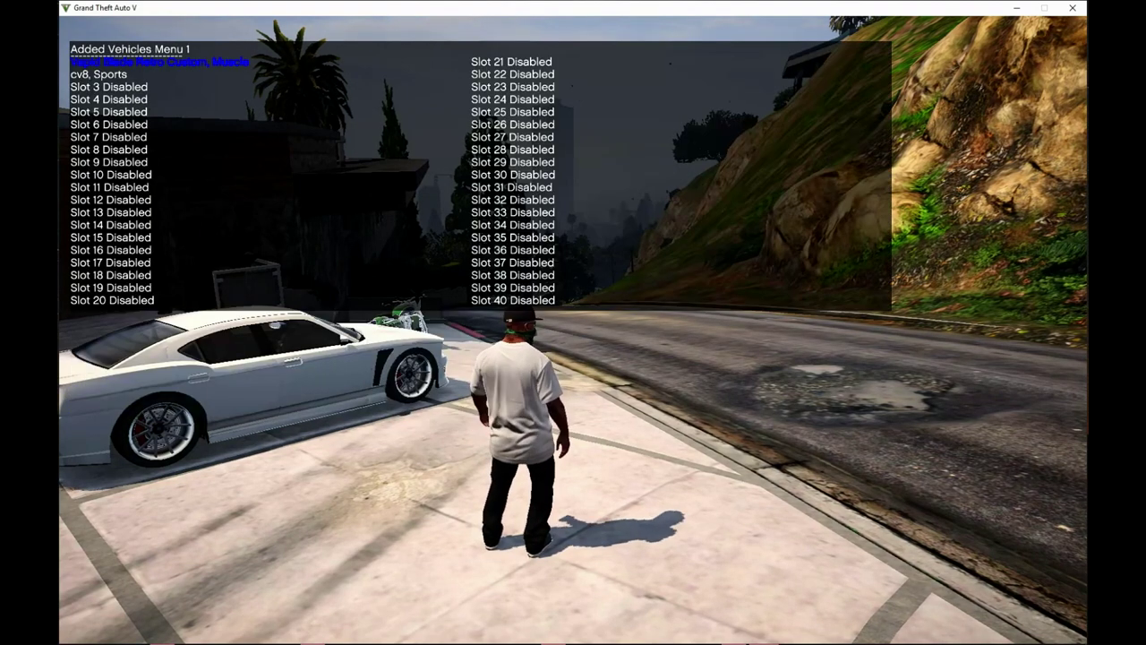
key("Down")
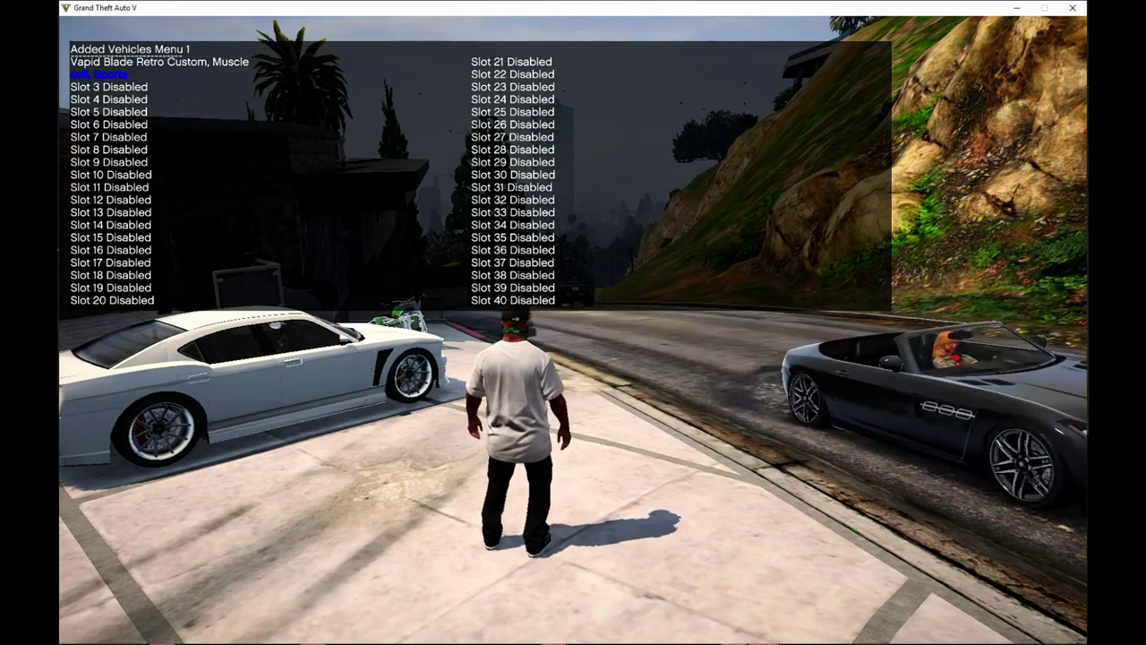
key("Up")
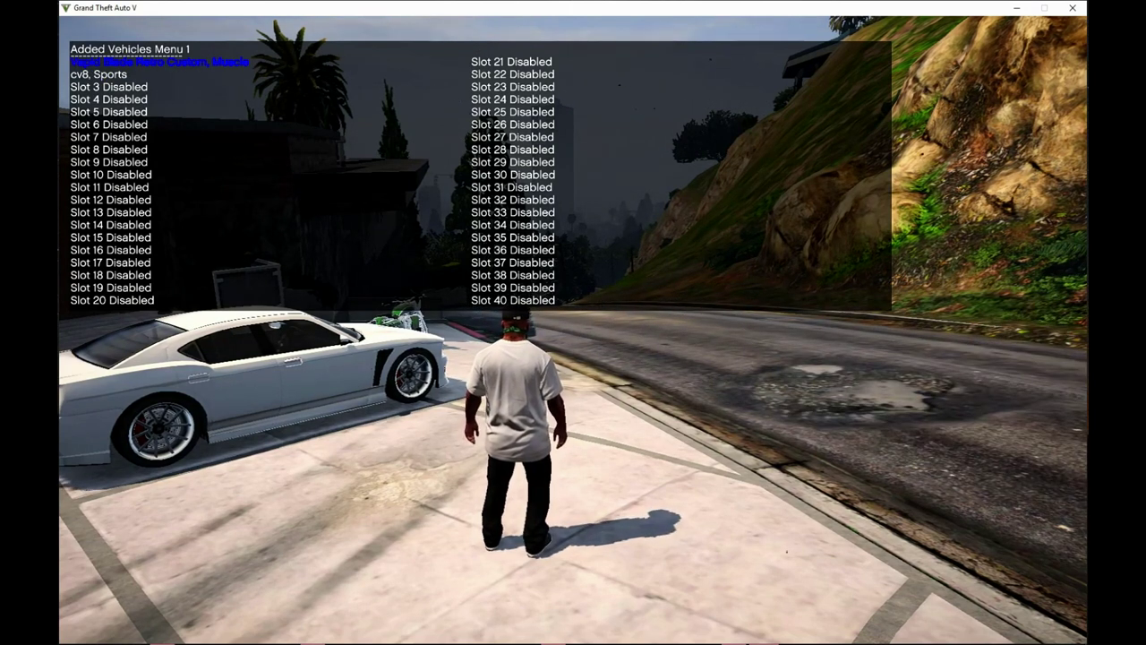
key("Return")
Exit the added vehicles list and close Trainer V, leaving Franklin in the Blade Retro Custom
key("BackSpace")
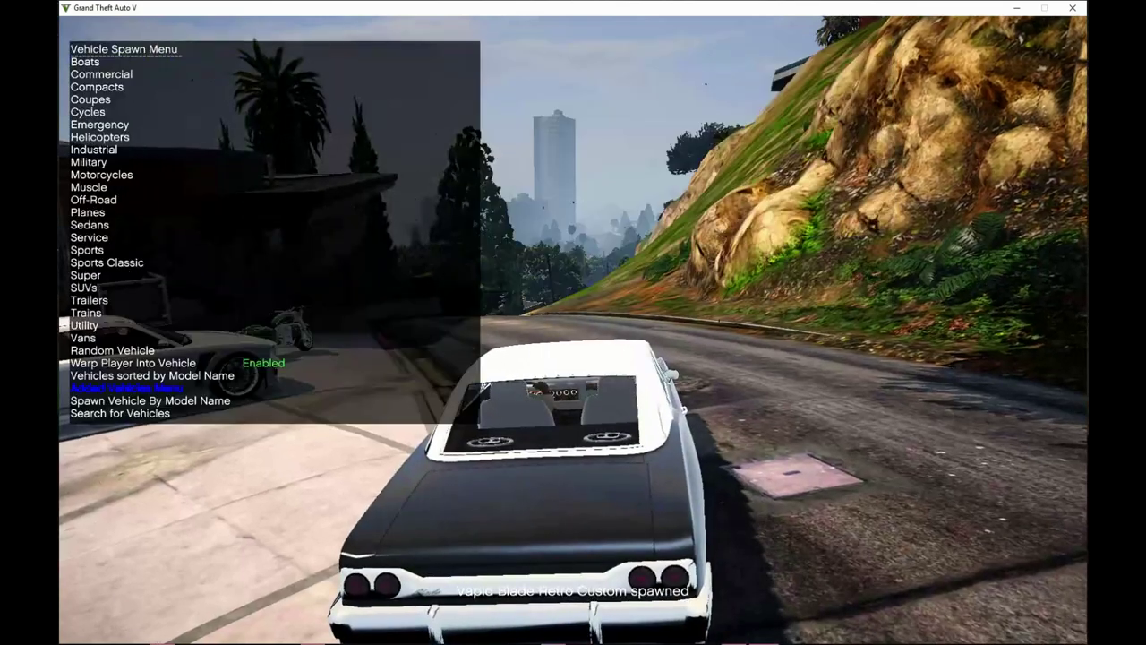
key("BackSpace")
key("BackSpace")
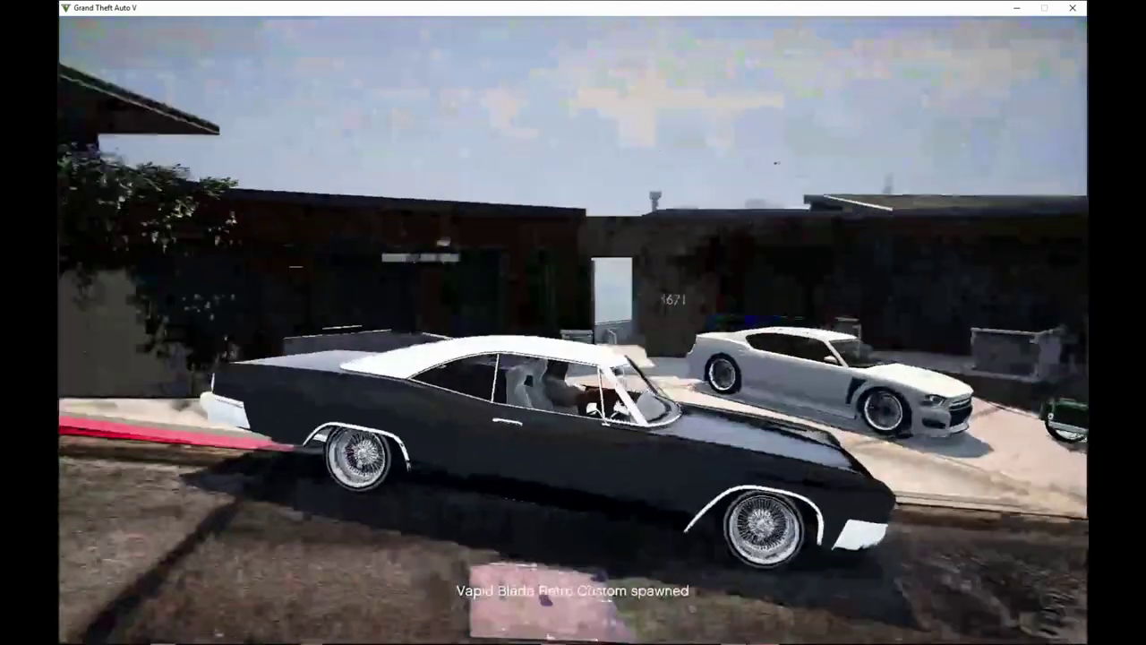